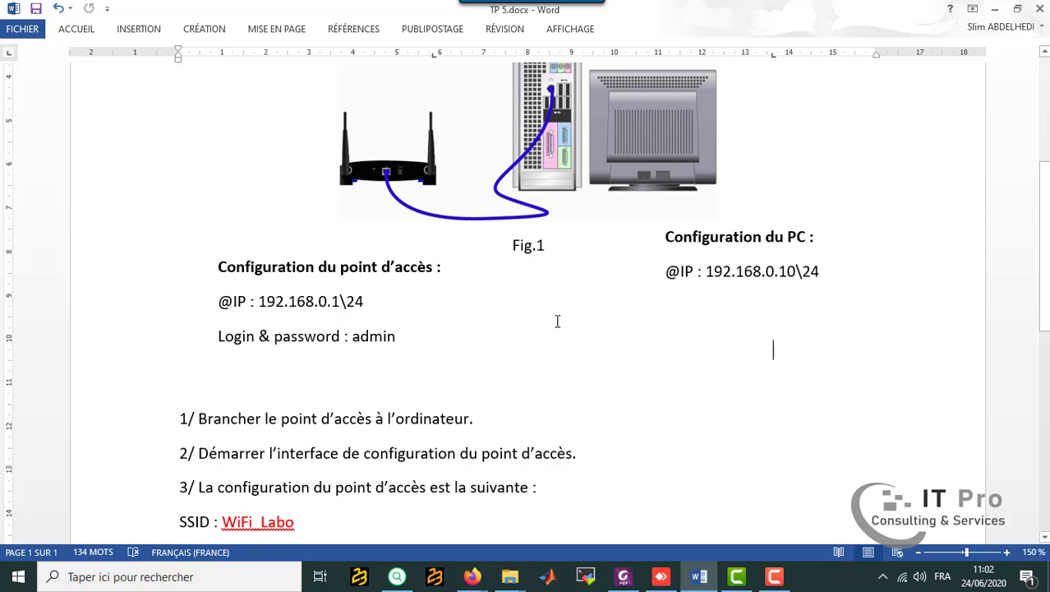
# Read through the lab sheet's access point requirements, from SSID, security type and channel to MAC filtering, data rate, user count and configuration name.
pyautogui.scroll(-6, 555, 319)
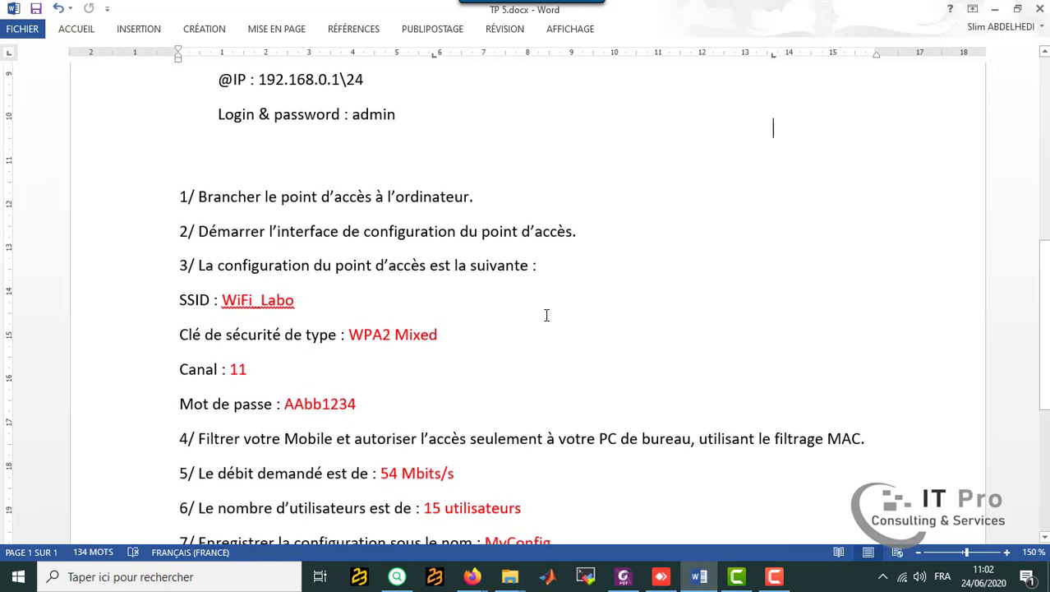
pyautogui.scroll(-1, 546, 316)
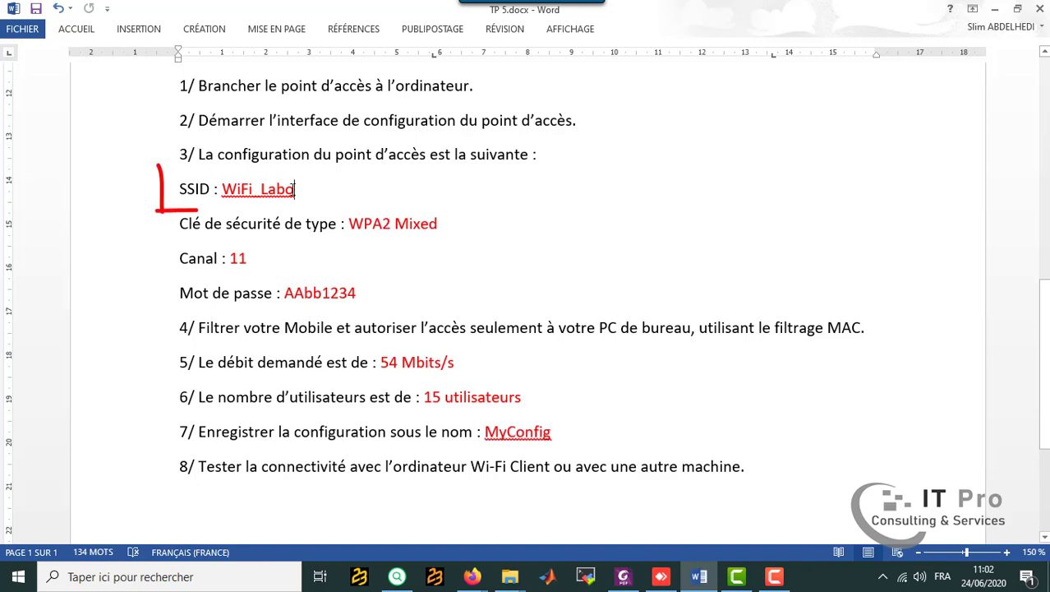
pyautogui.doubleClick(243, 188)
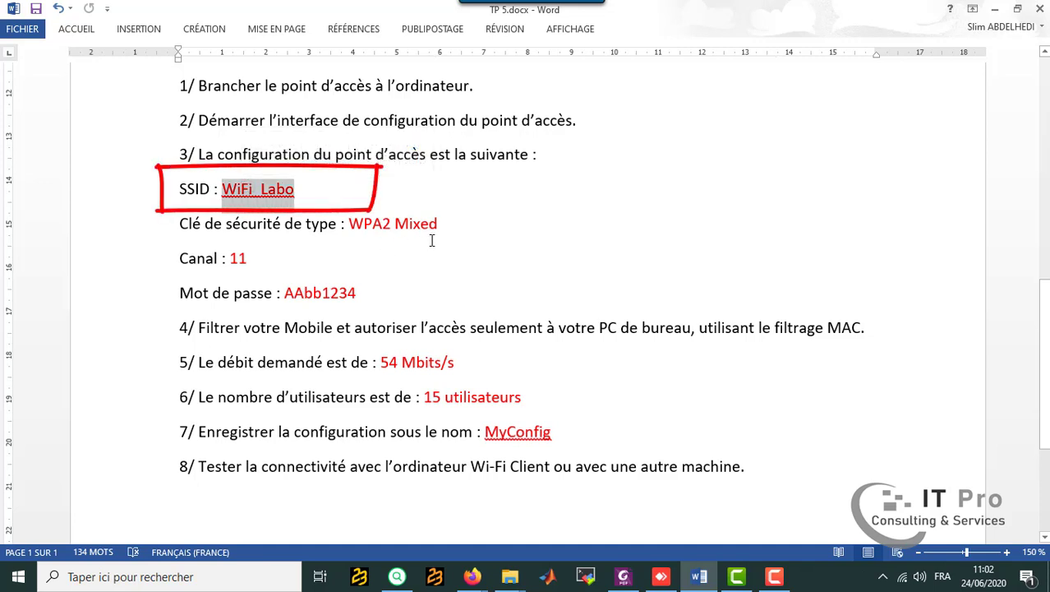
pyautogui.doubleClick(536, 266)
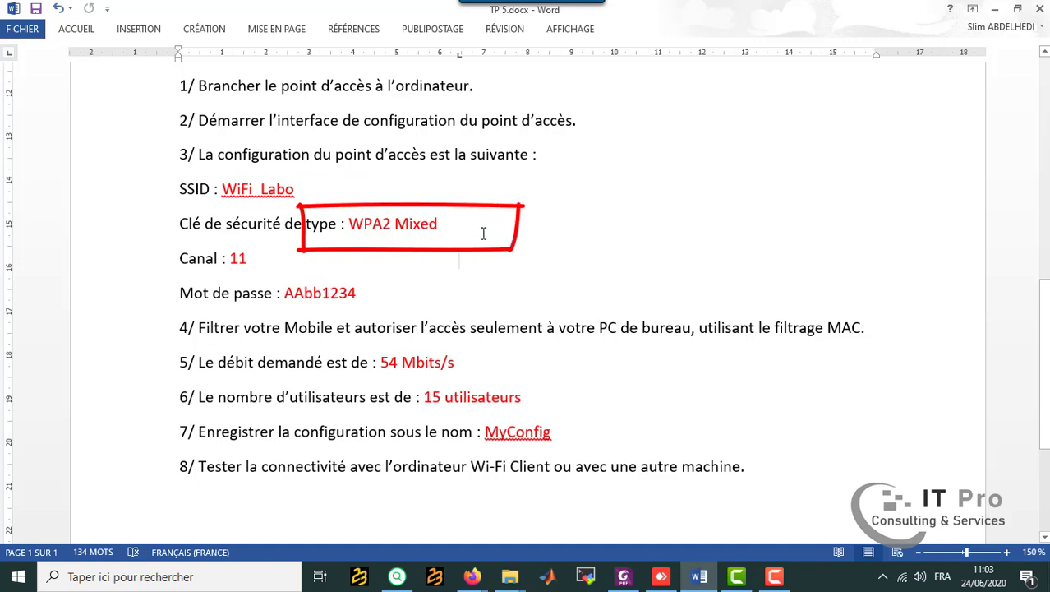
pyautogui.click(273, 260)
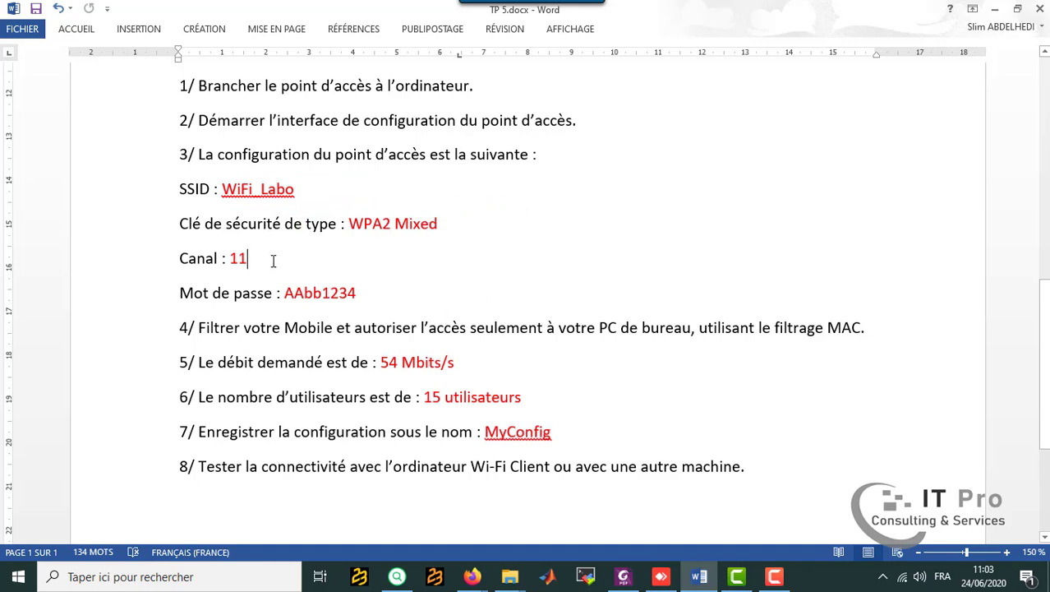
pyautogui.scroll(-1, 273, 260)
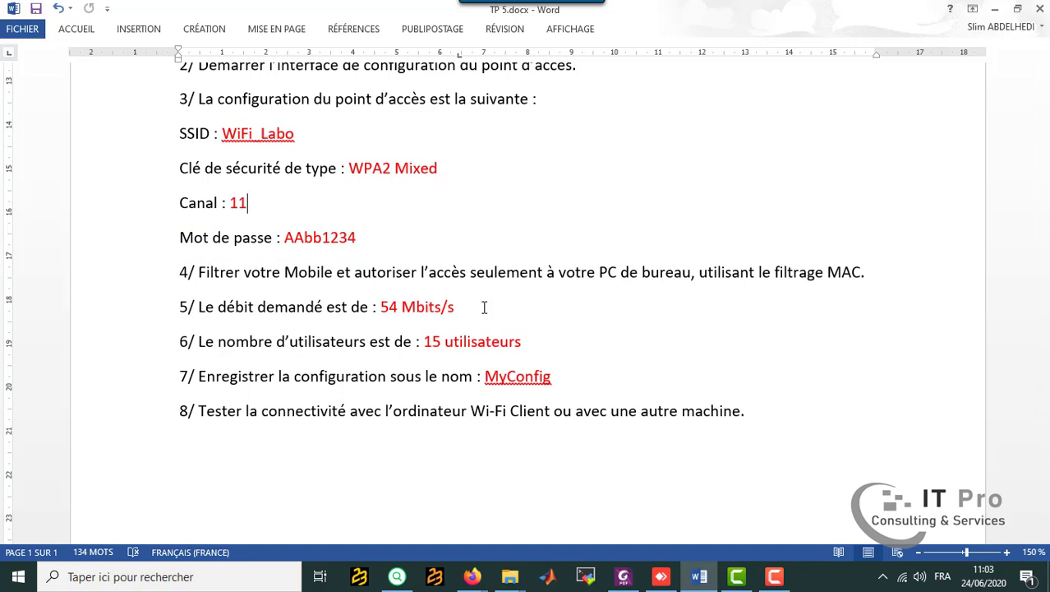
pyautogui.scroll(-1, 484, 307)
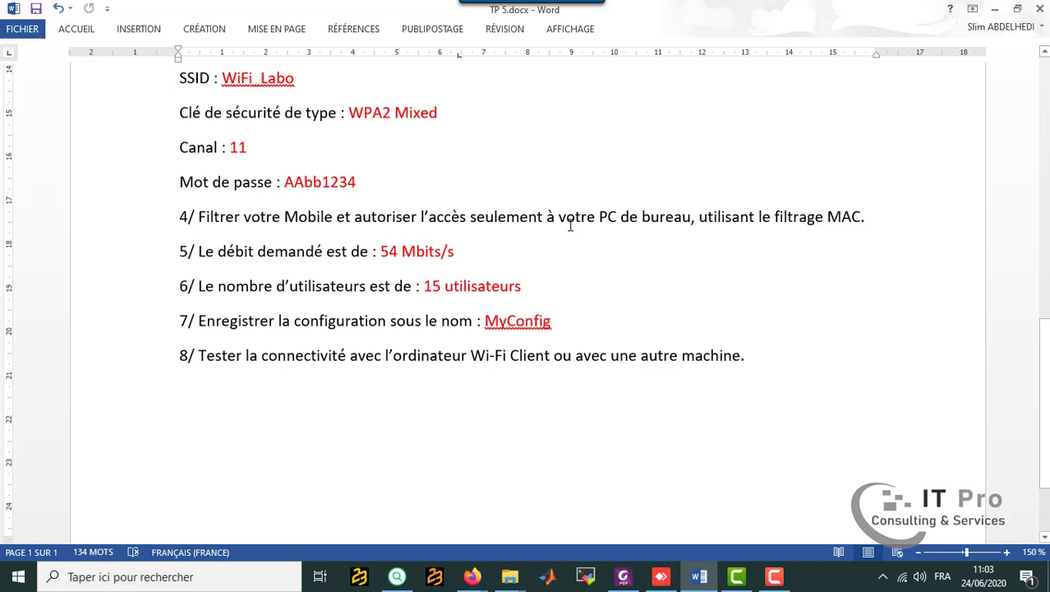
pyautogui.moveTo(693, 220); pyautogui.dragTo(623, 220)
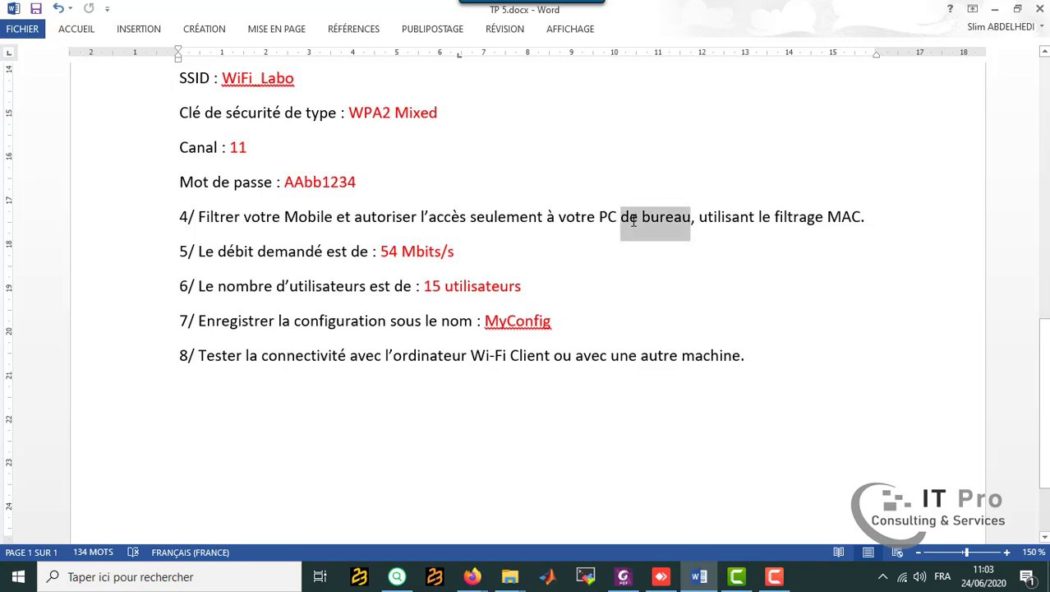
pyautogui.click(725, 303)
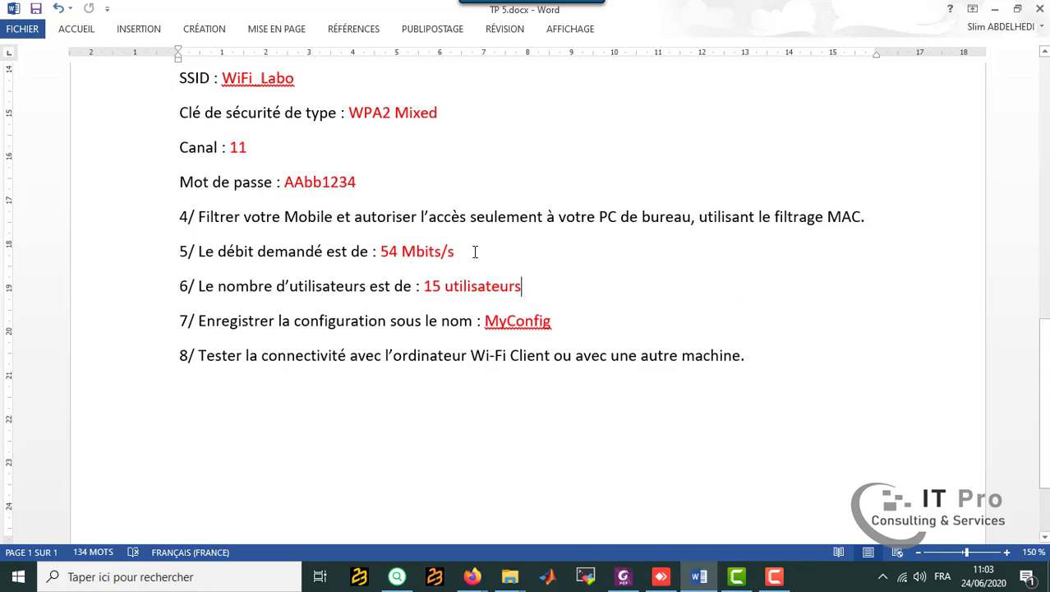
pyautogui.moveTo(459, 252)
pyautogui.mouseDown()
pyautogui.moveTo(409, 244)
pyautogui.moveTo(382, 252)
pyautogui.mouseUp()
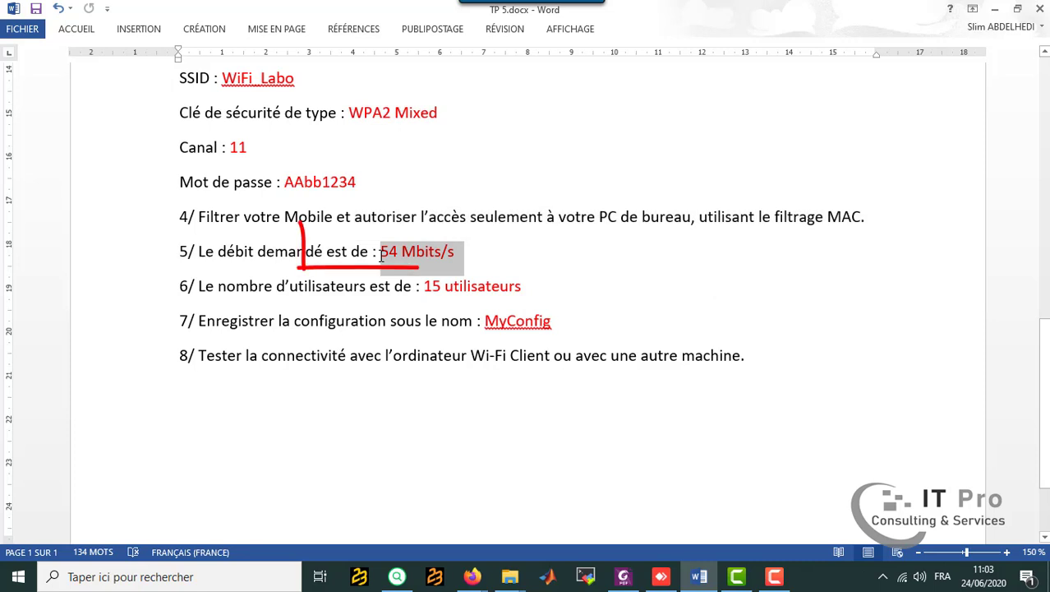
pyautogui.click(549, 269)
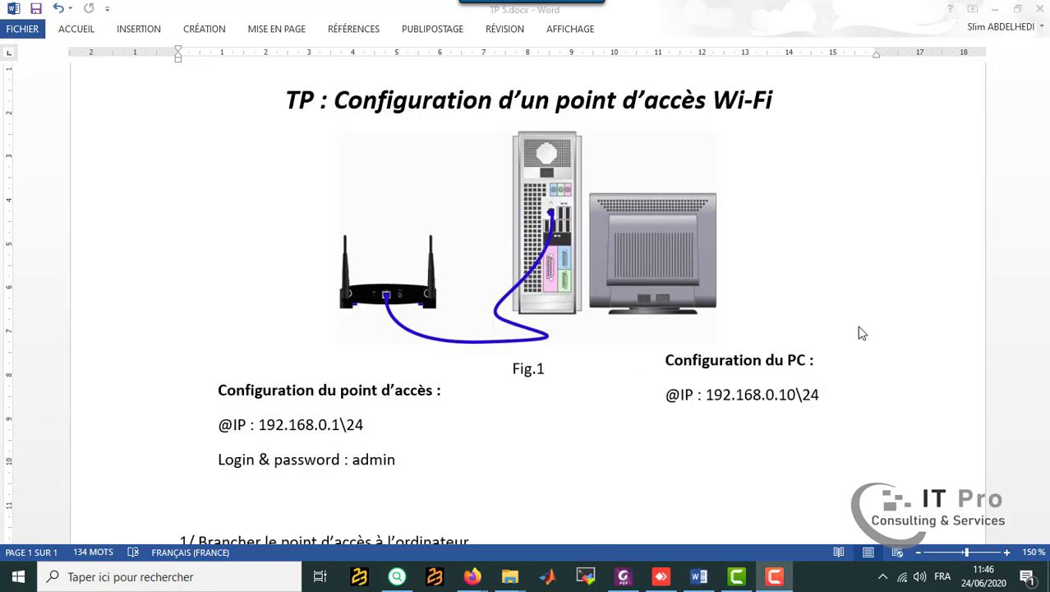
# Open the TCP/IPv4 properties of the Ethernet adapter from the Windows network settings.
pyautogui.rightClick(903, 577)
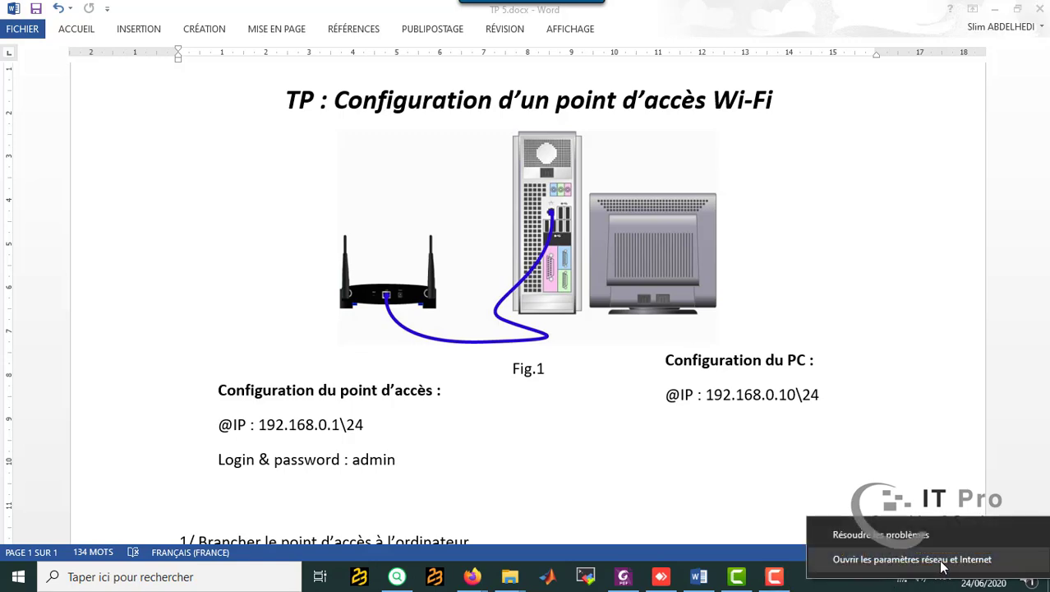
pyautogui.click(944, 559)
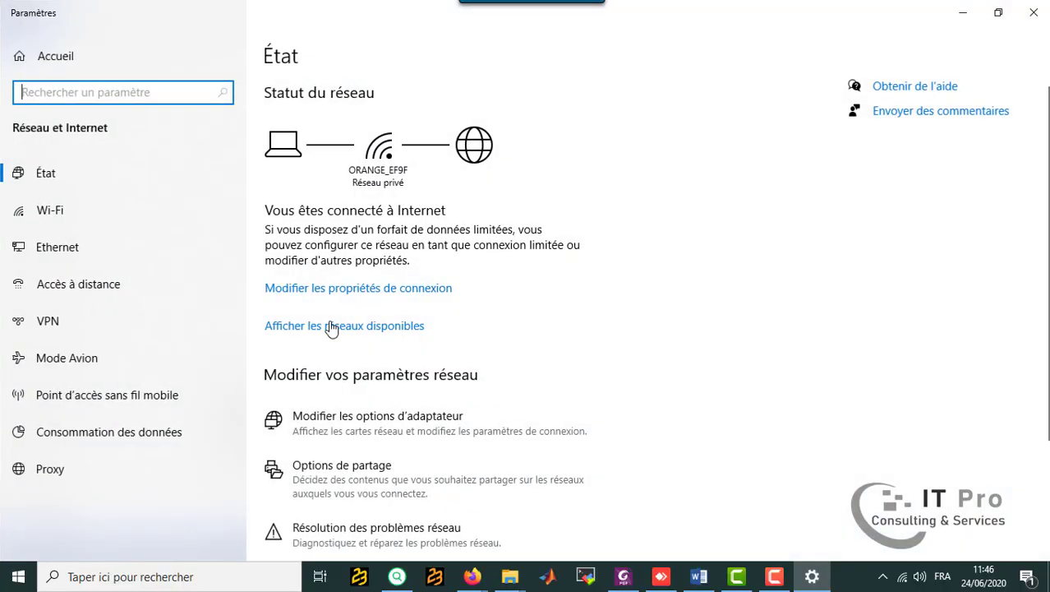
pyautogui.click(73, 255)
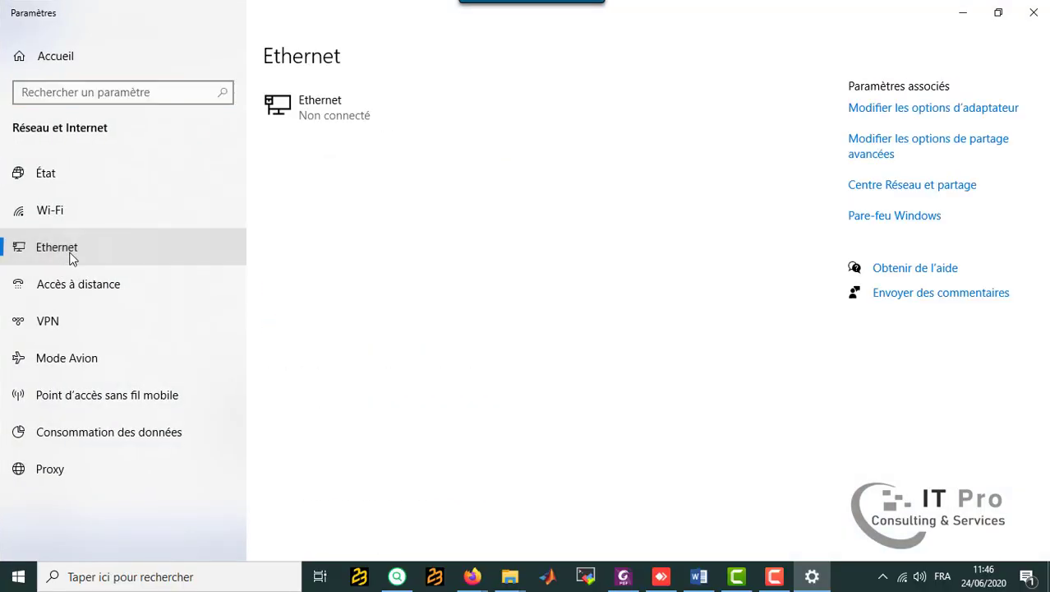
pyautogui.click(953, 115)
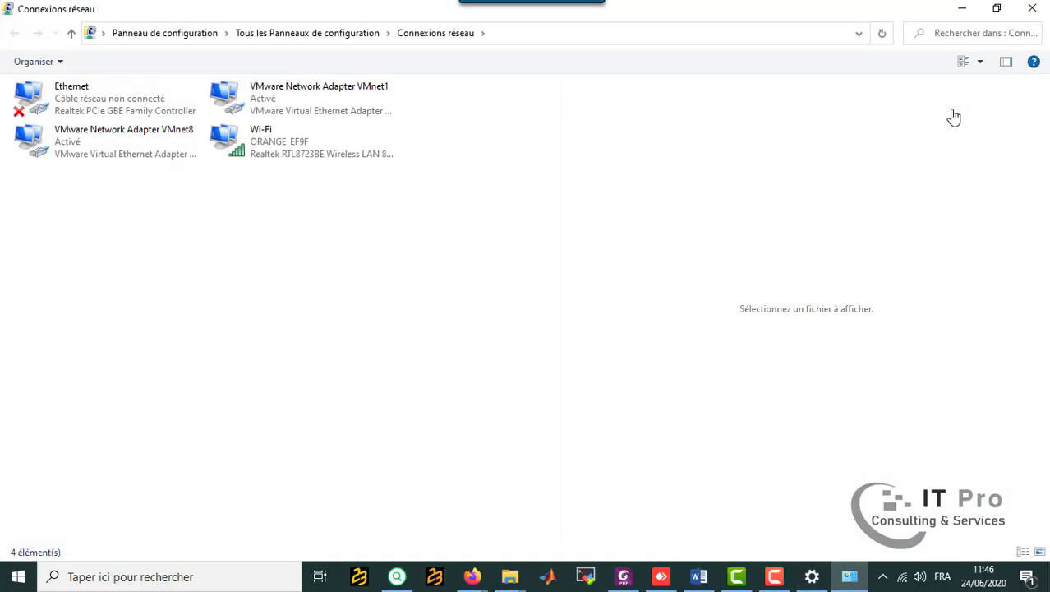
pyautogui.doubleClick(94, 89)
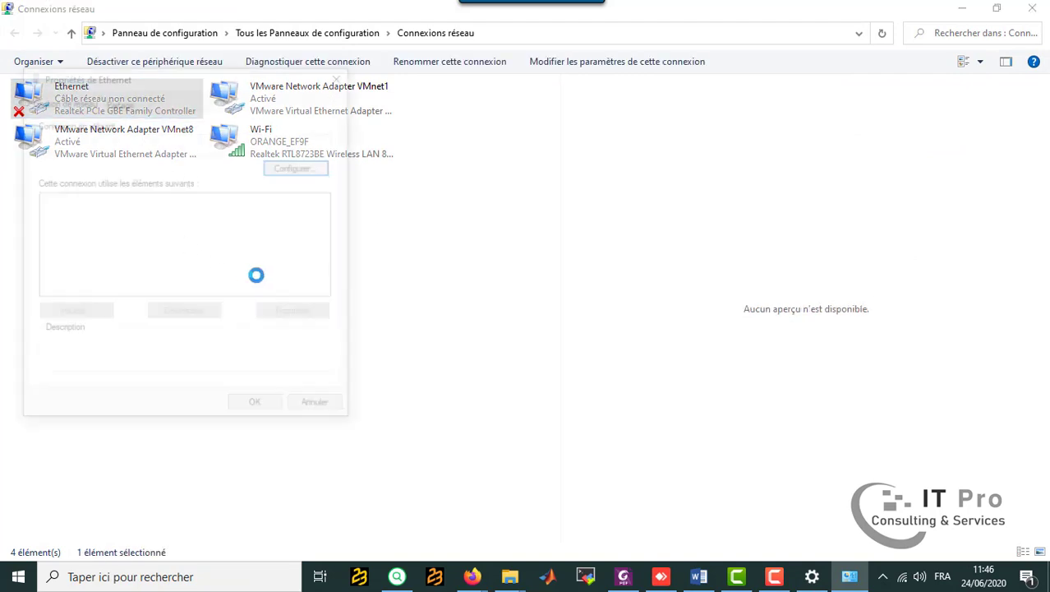
pyautogui.doubleClick(188, 278)
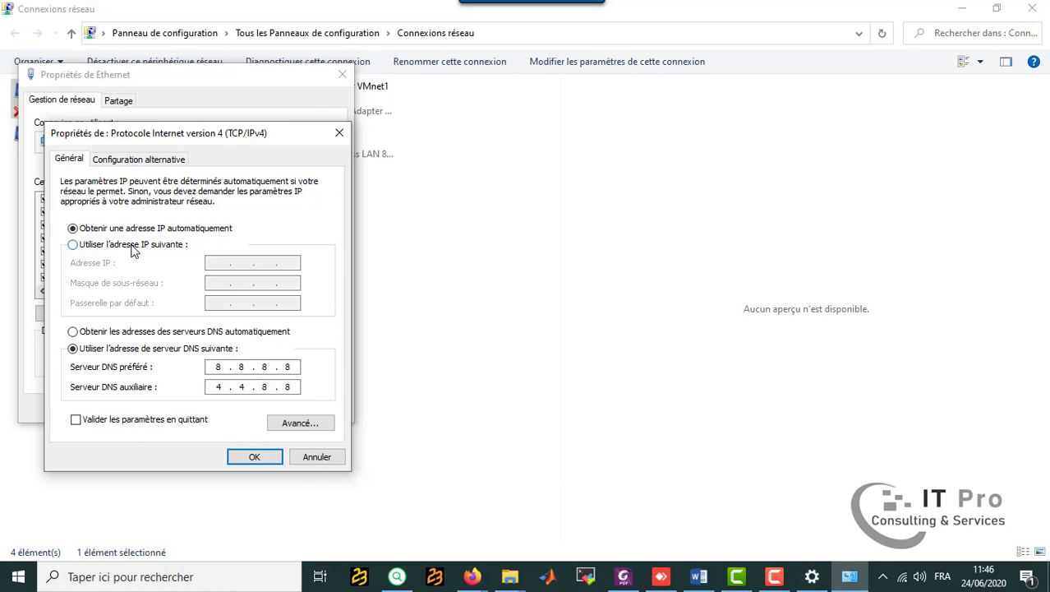
# Assign the Ethernet adapter static IP 192.168.0.10 with subnet mask 255.255.255.0, apply it and close the network windows.
pyautogui.click(131, 247)
pyautogui.click(216, 262)
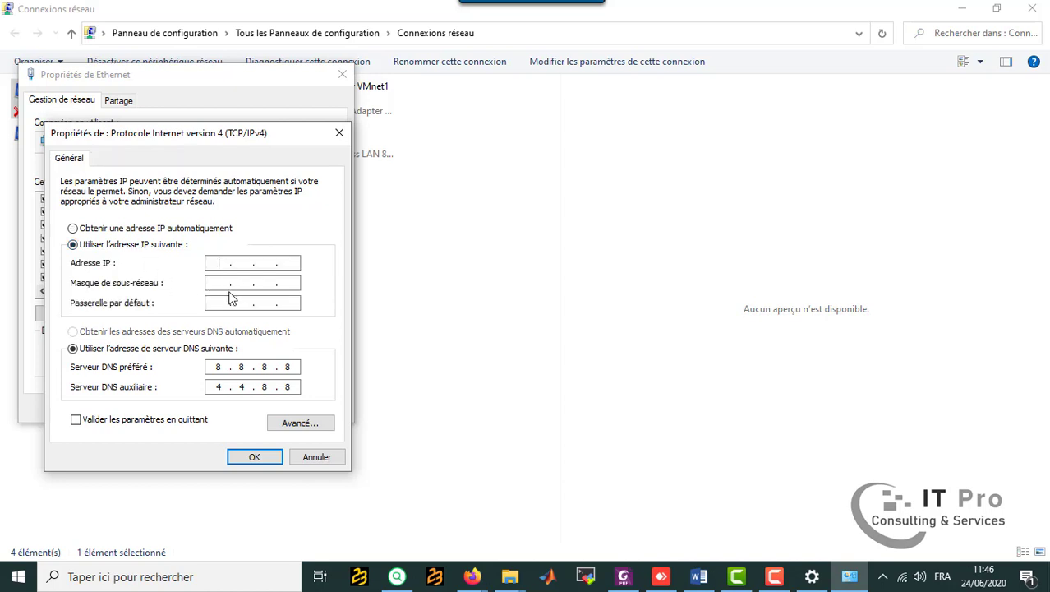
pyautogui.write('192.')
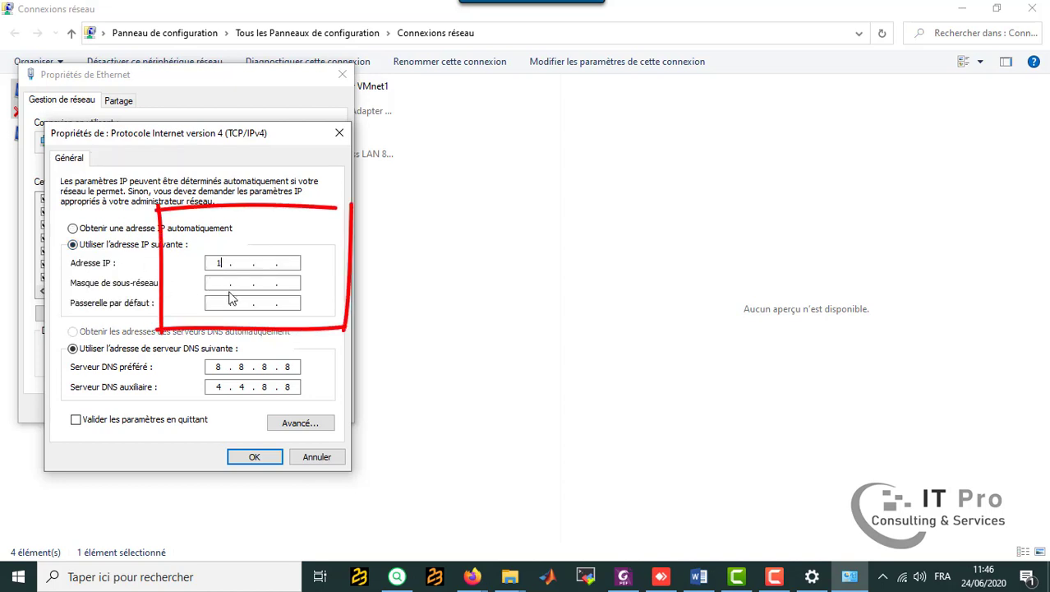
pyautogui.write('168.0.10')
pyautogui.click(221, 284)
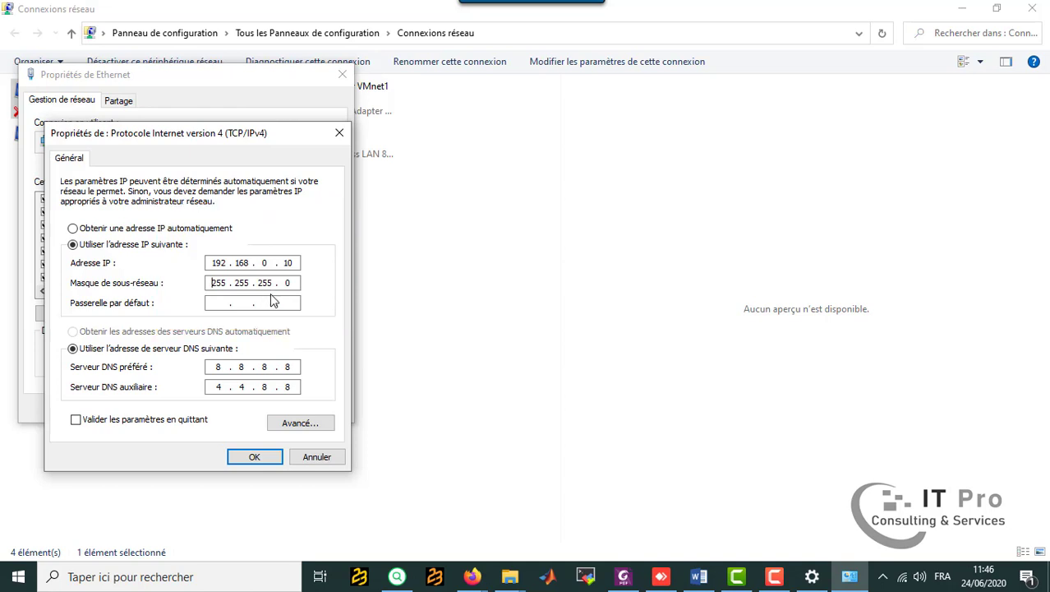
pyautogui.click(269, 457)
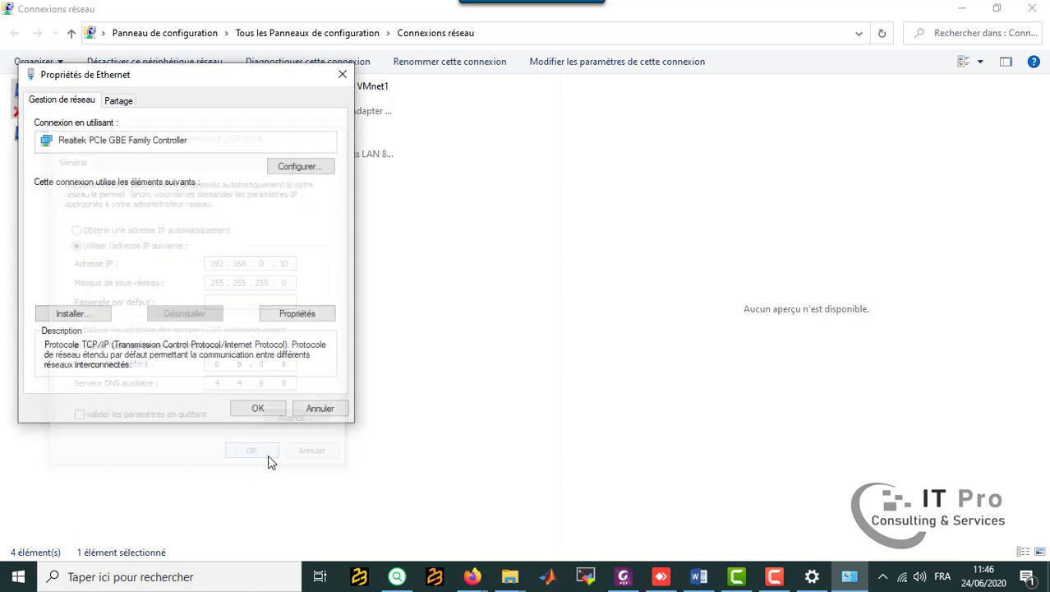
pyautogui.click(271, 408)
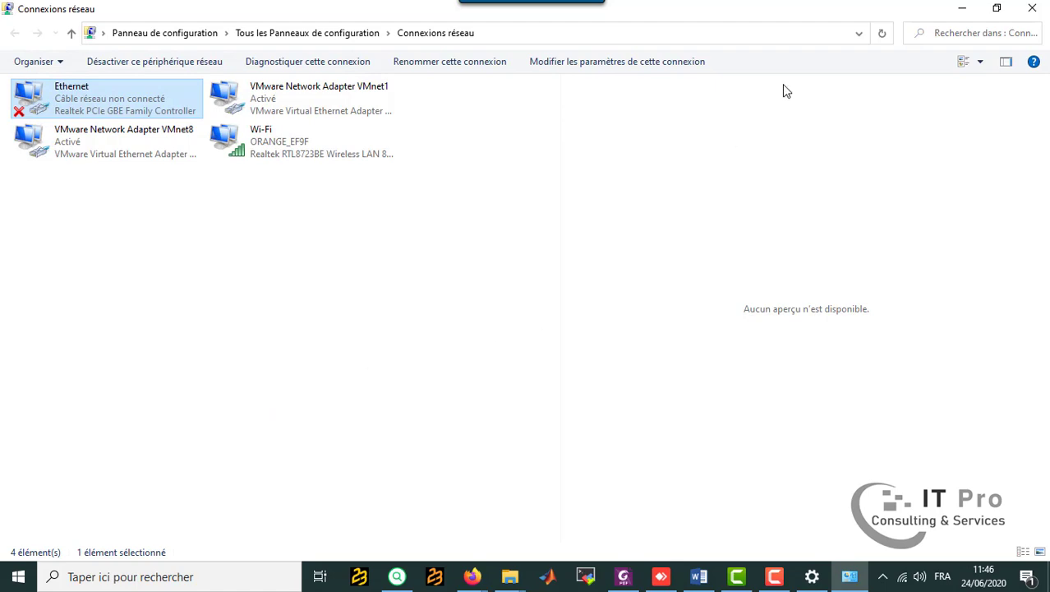
pyautogui.click(1032, 8)
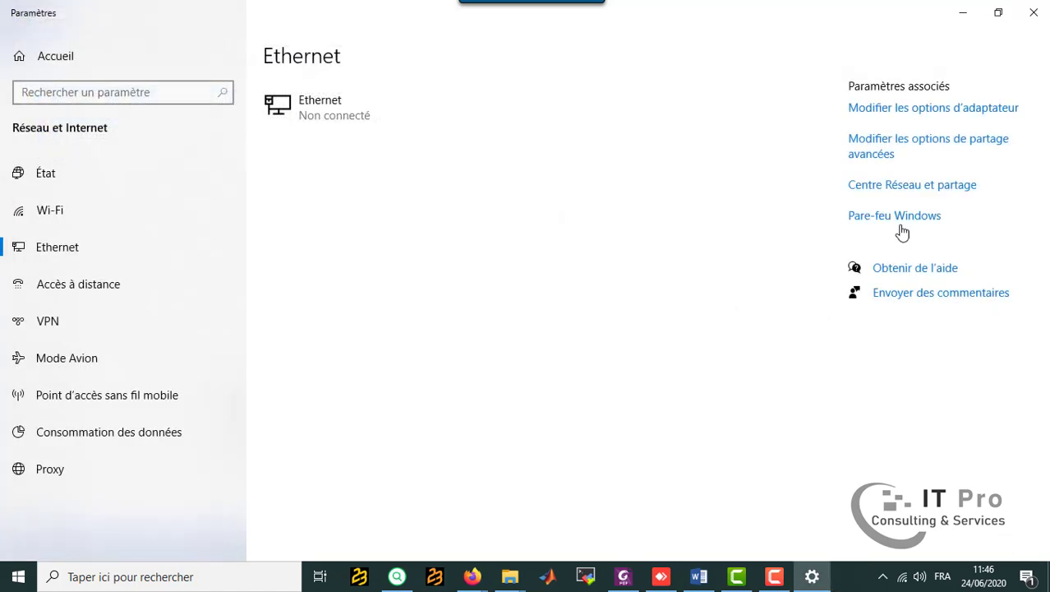
pyautogui.click(1035, 16)
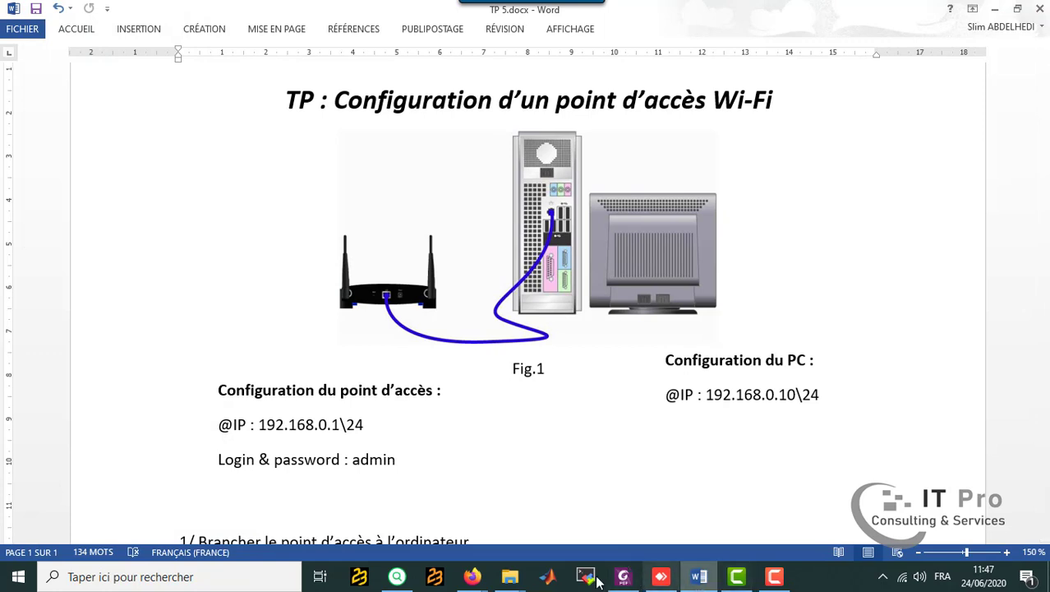
# Switch to Firefox and load the access point's configuration page at 192.168.0.1.
pyautogui.moveTo(472, 576)
pyautogui.click(391, 507)
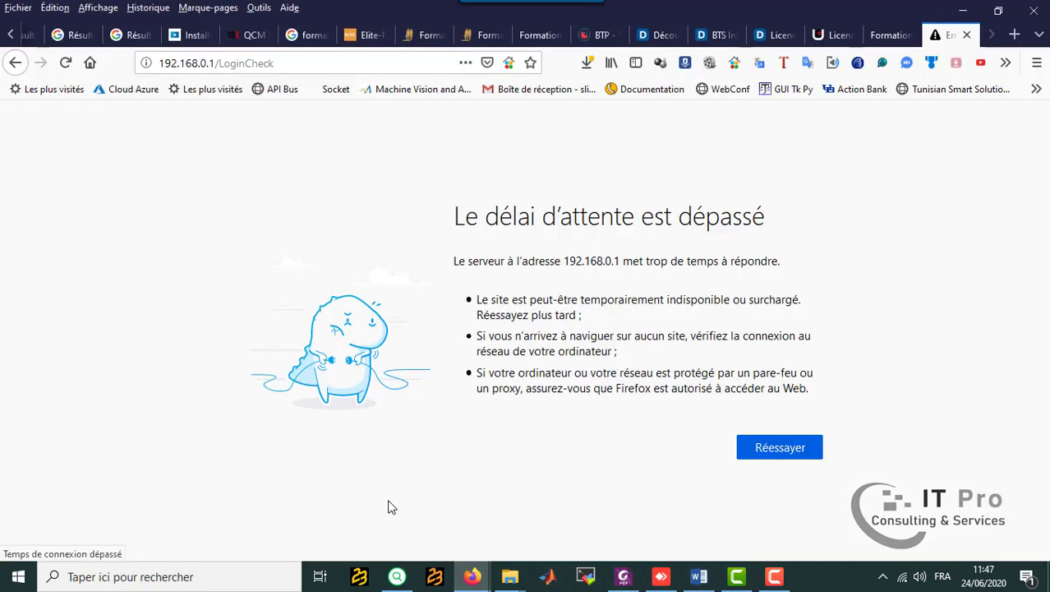
pyautogui.click(289, 65)
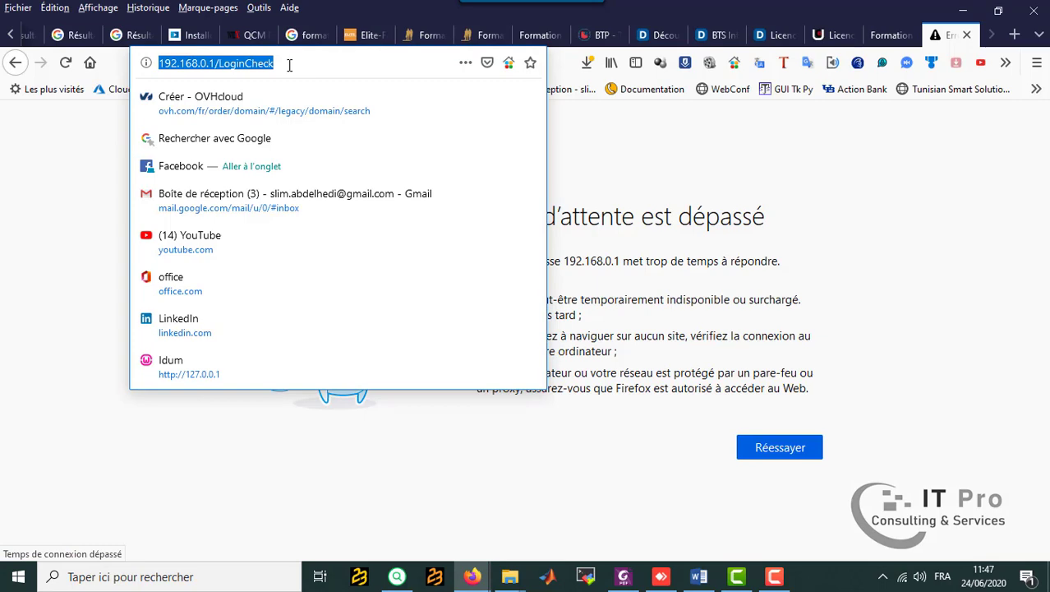
pyautogui.write('192.168.0.')
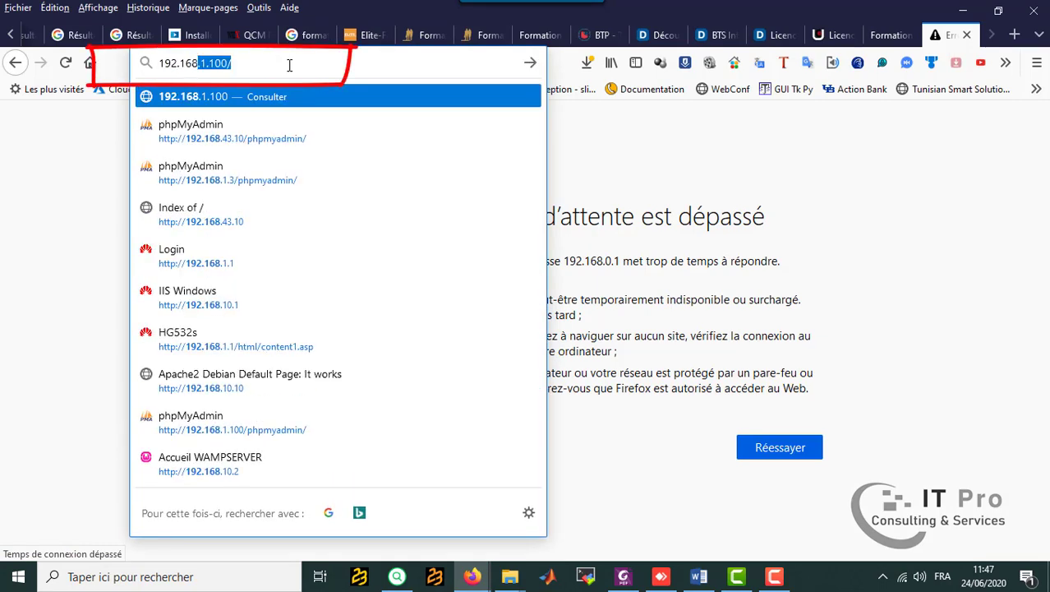
pyautogui.write('1')
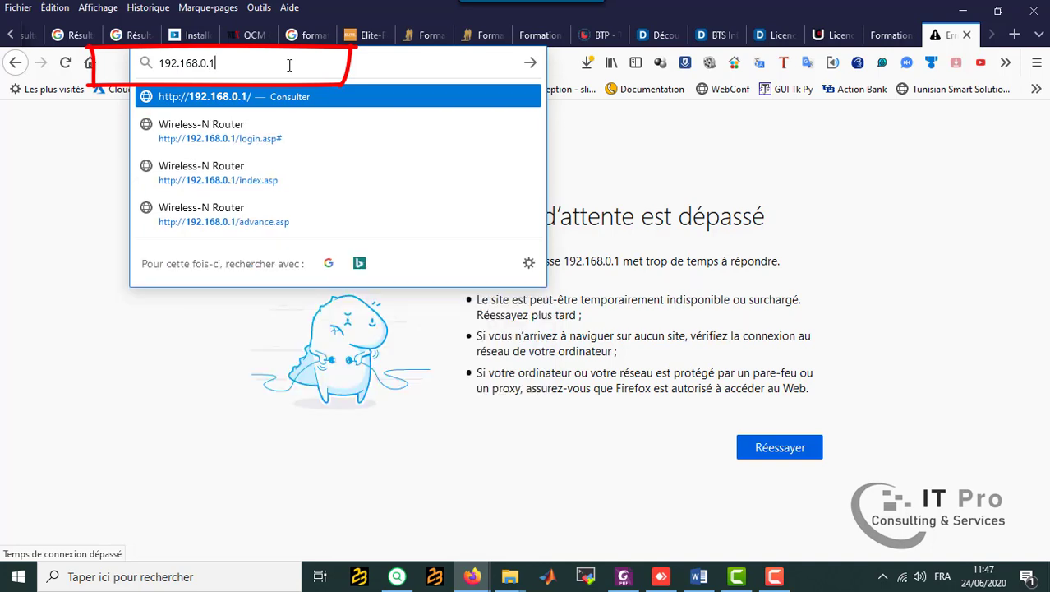
pyautogui.press('Return')
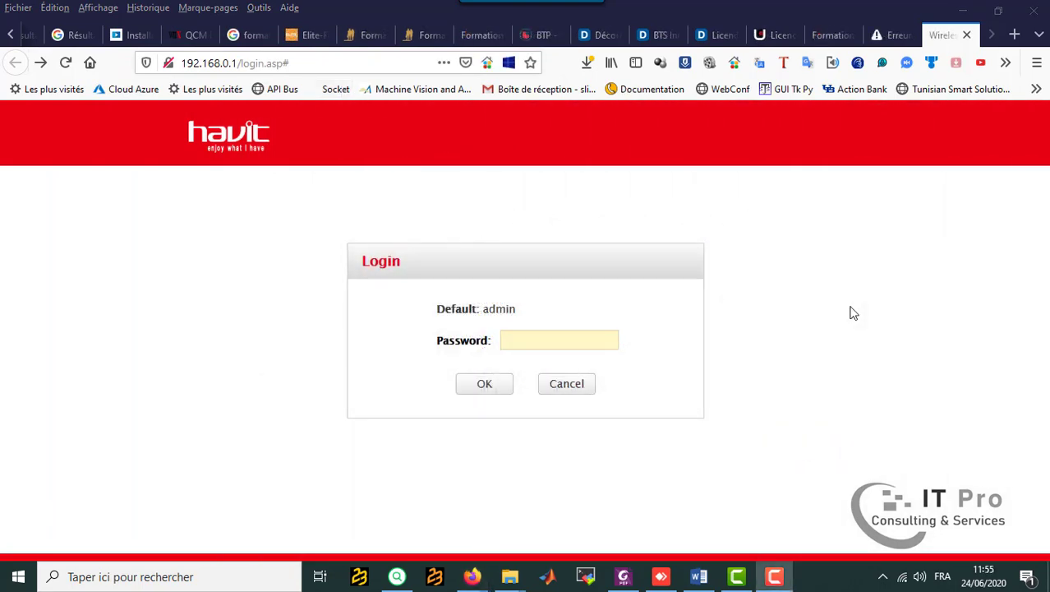
# Log in to the access point with the administrator password and open its advanced settings.
pyautogui.click(519, 344)
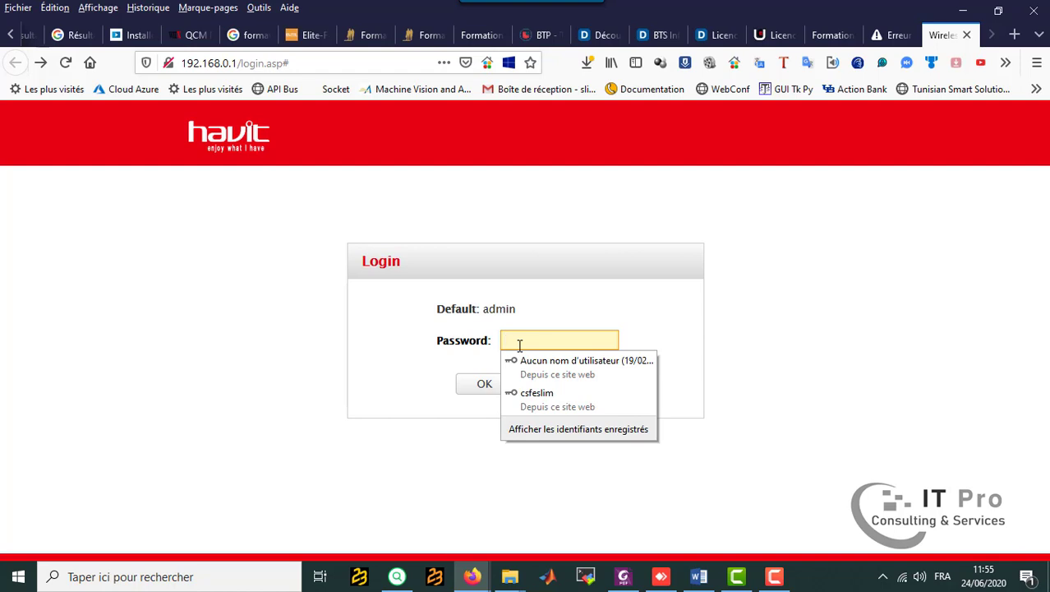
pyautogui.write('ad')
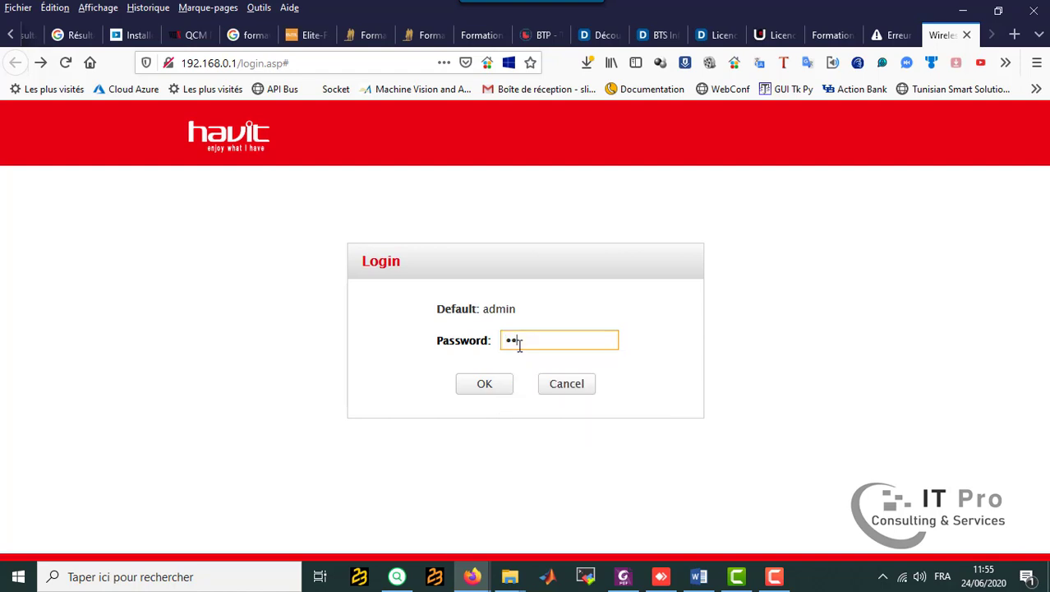
pyautogui.click(498, 387)
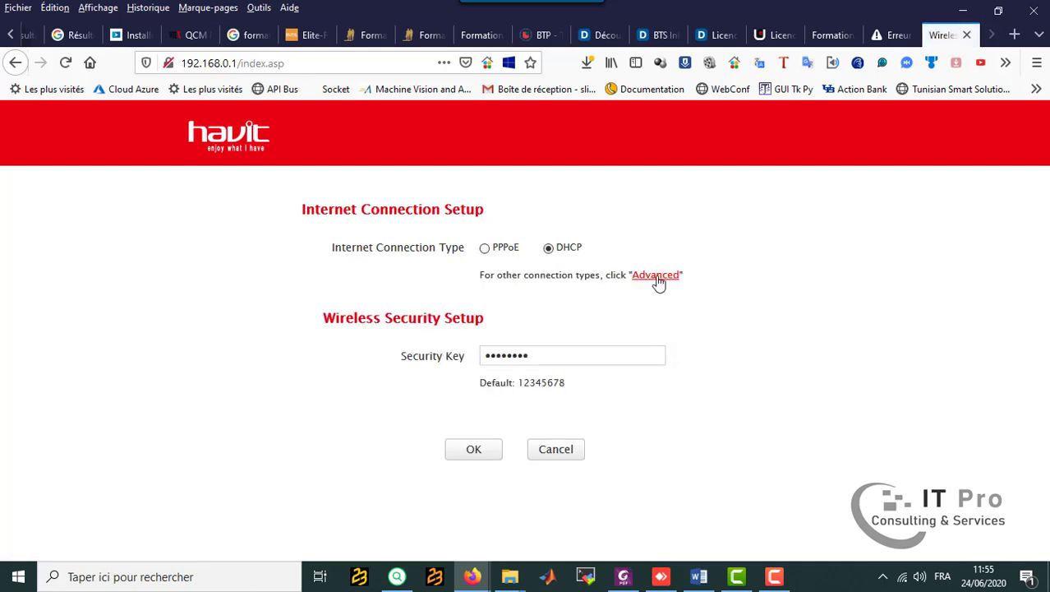
pyautogui.click(658, 278)
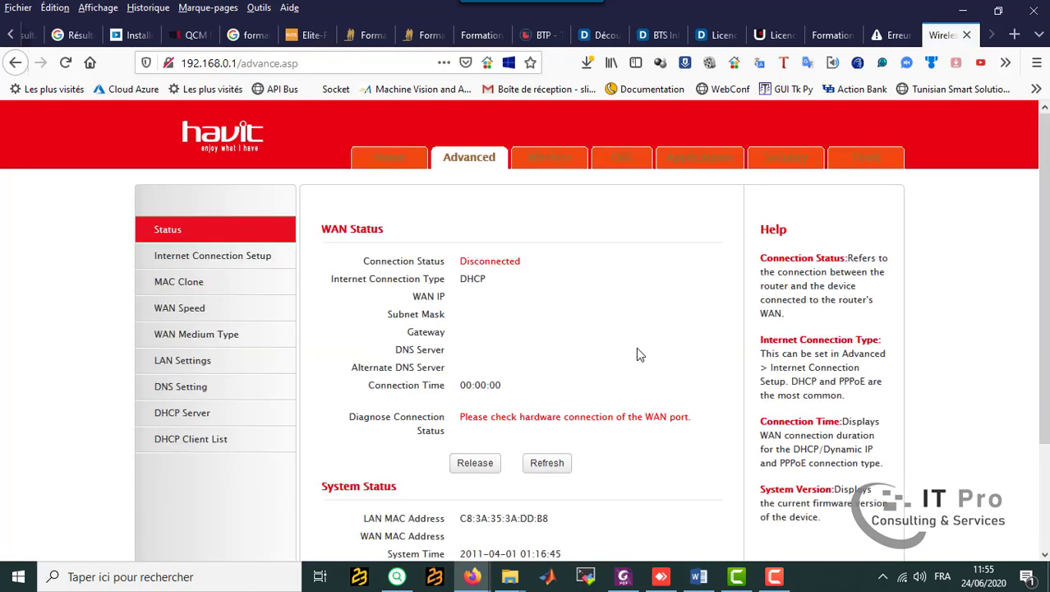
# Switch to the Word lab sheet and copy the SSID WiFi_Labo.
pyautogui.click(698, 576)
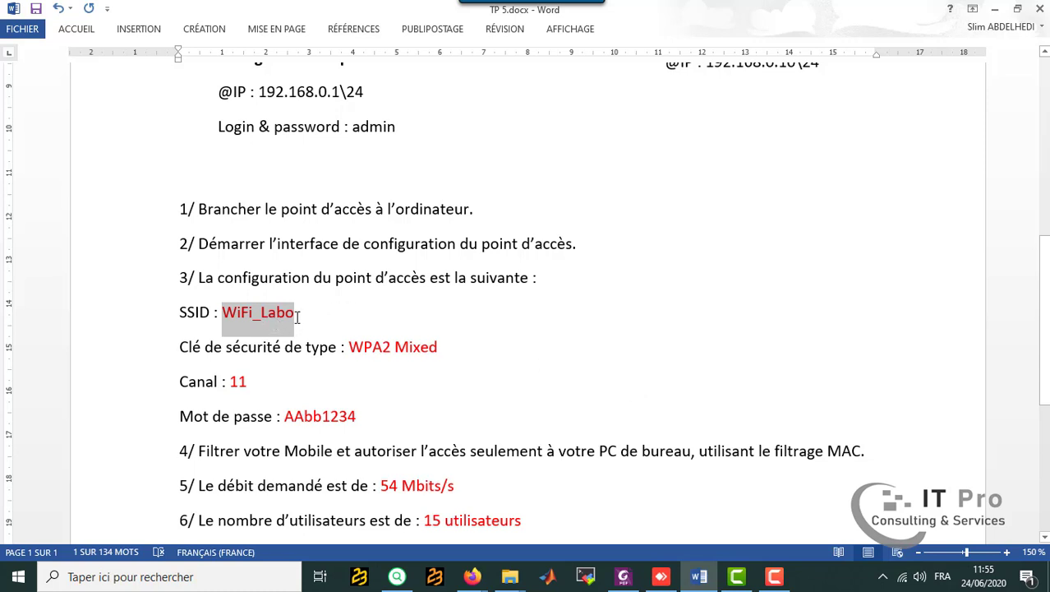
pyautogui.rightClick(272, 315)
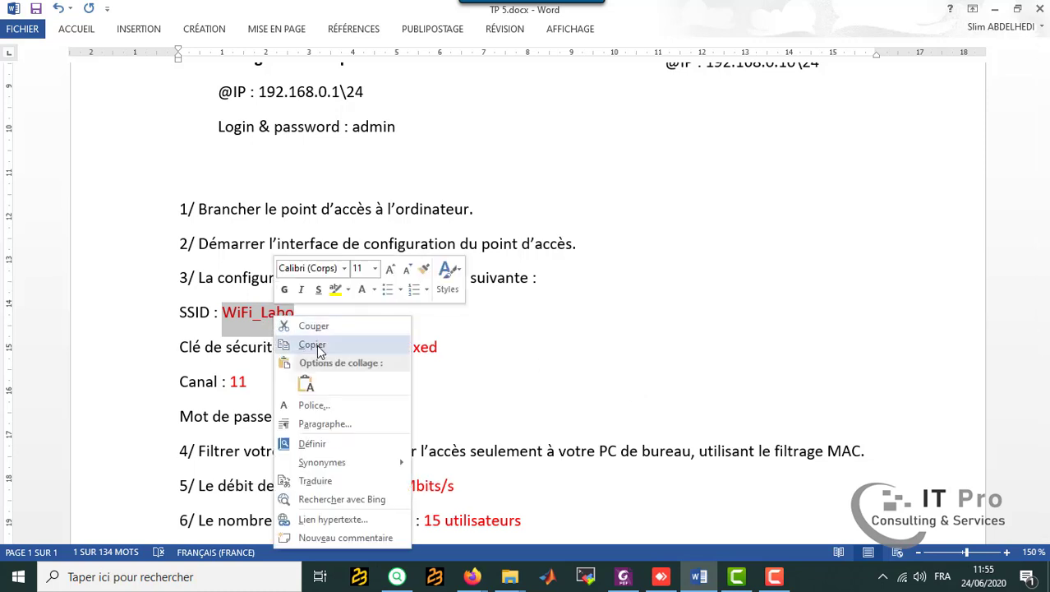
pyautogui.click(296, 345)
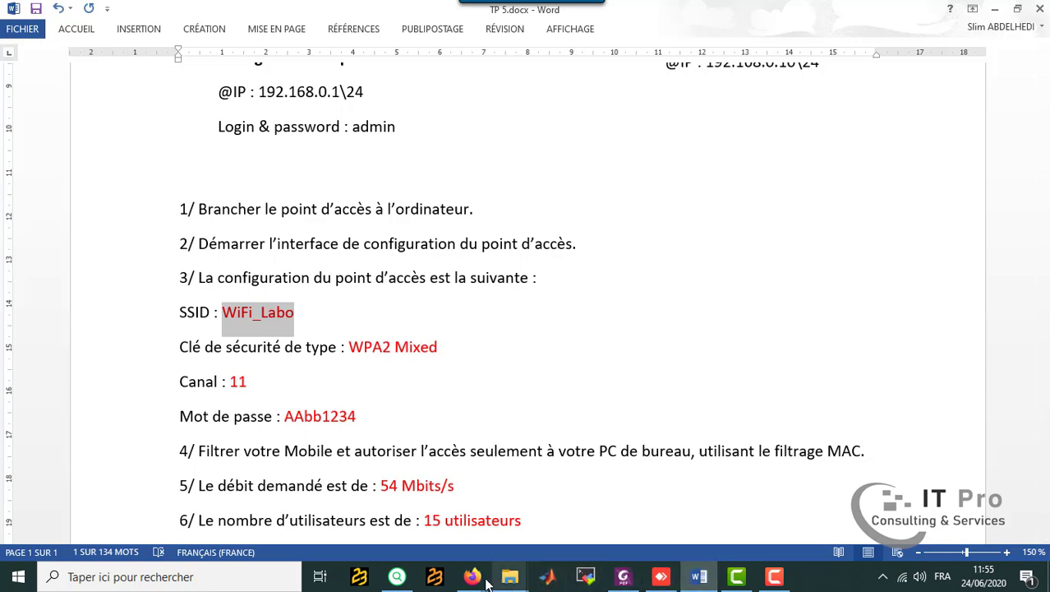
# Return to the router page in Firefox and set the primary SSID to WiFi_Labo in the wireless basic settings.
pyautogui.moveTo(472, 576)
pyautogui.click(402, 526)
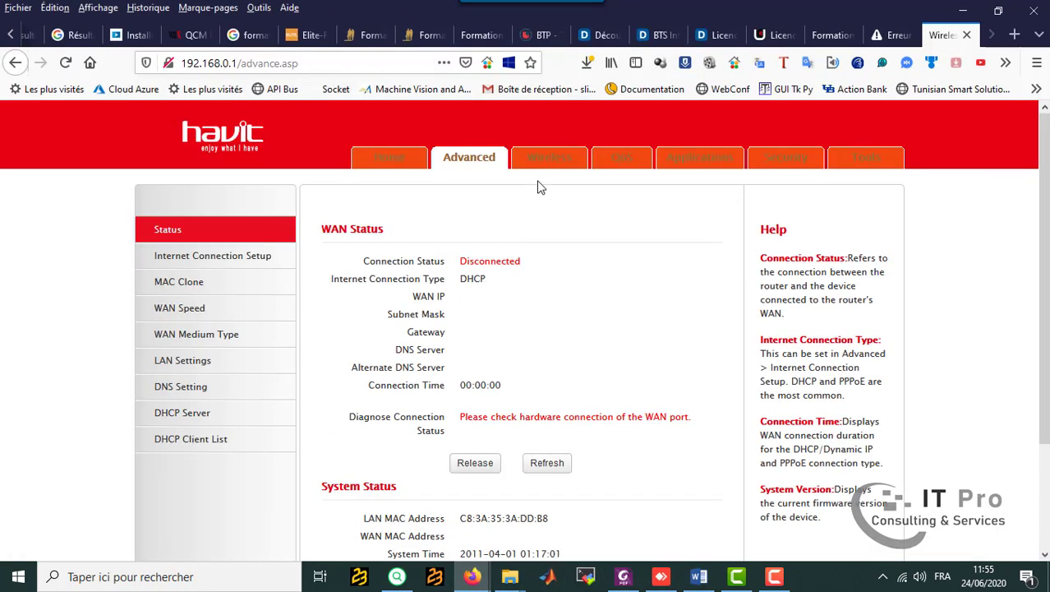
pyautogui.click(550, 162)
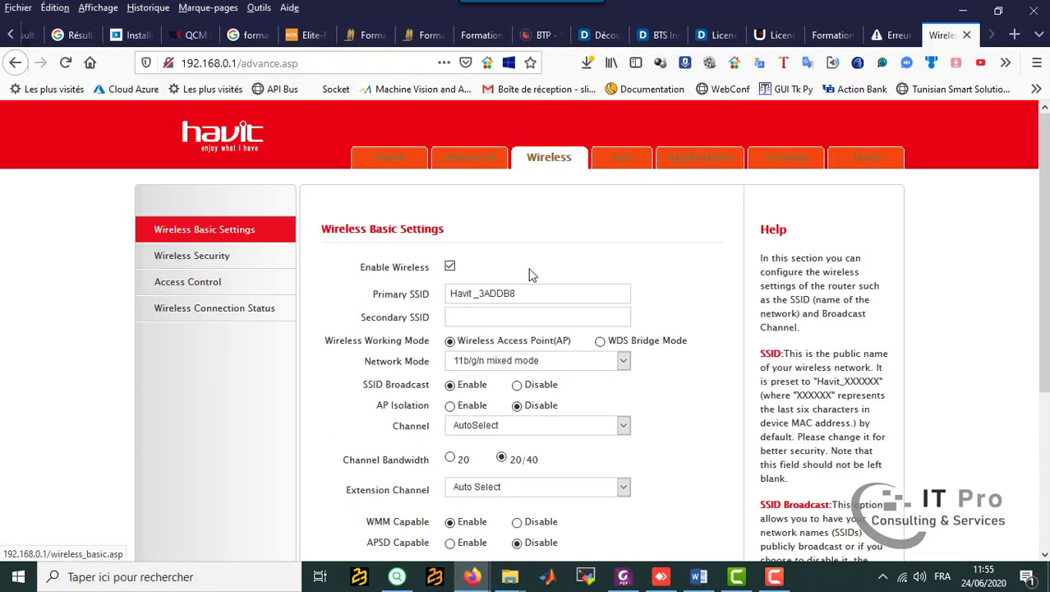
pyautogui.moveTo(525, 293); pyautogui.dragTo(397, 284)
pyautogui.write('WiFi_Labo')
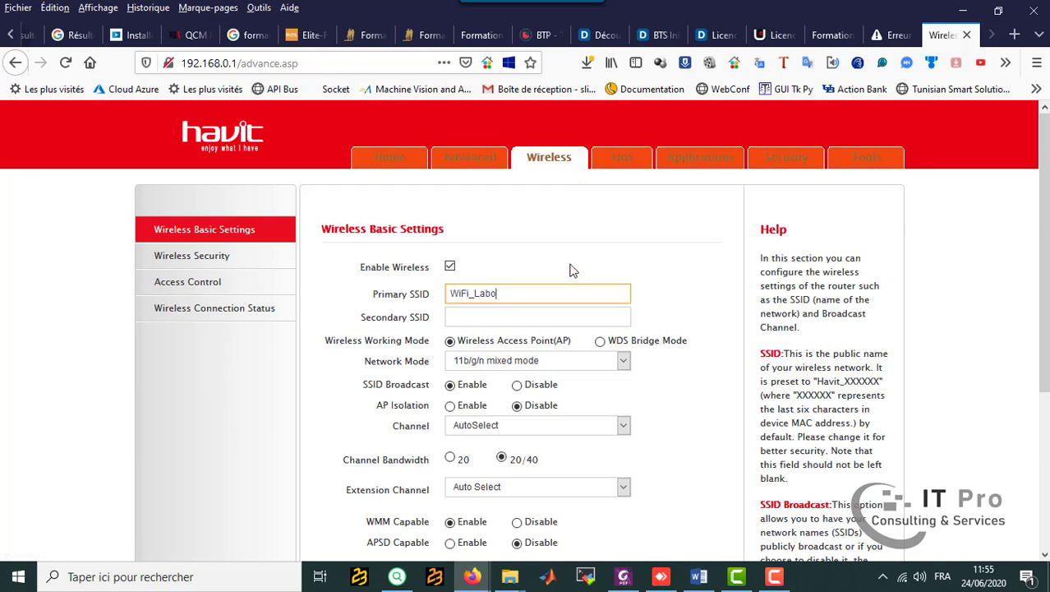
# Examine the available network modes and check the required data rate and channel in the Word lab sheet.
pyautogui.scroll(-2, 572, 273)
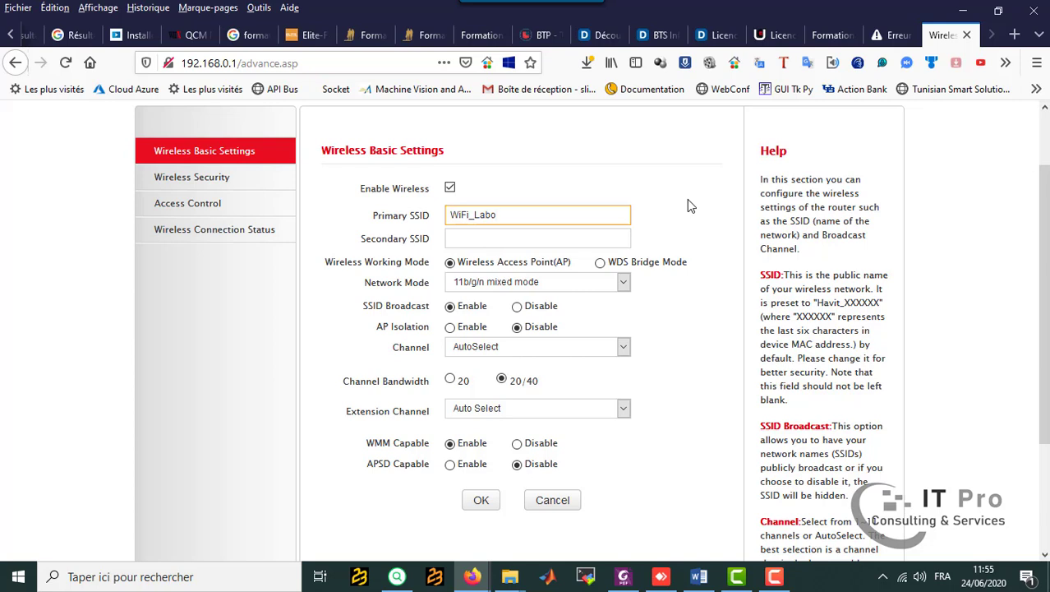
pyautogui.click(622, 282)
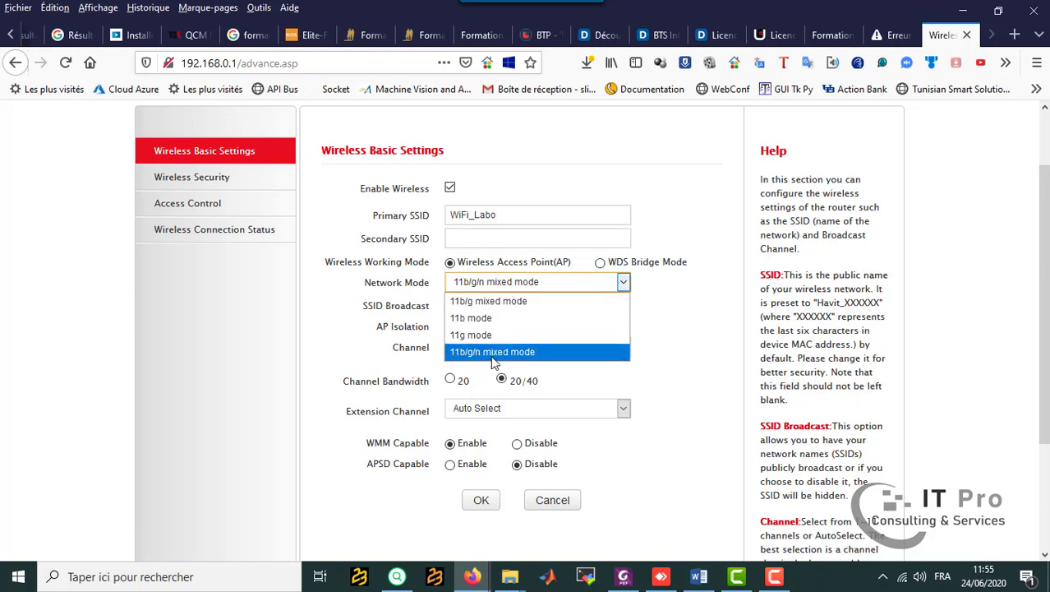
pyautogui.click(702, 580)
pyautogui.scroll(-3, 508, 369)
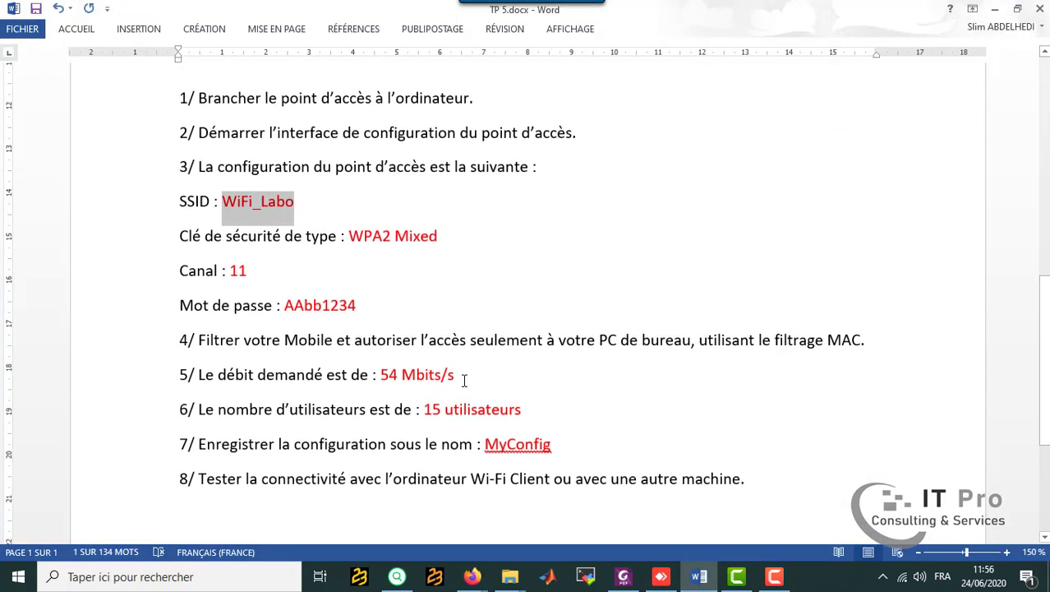
pyautogui.moveTo(460, 377); pyautogui.dragTo(392, 373)
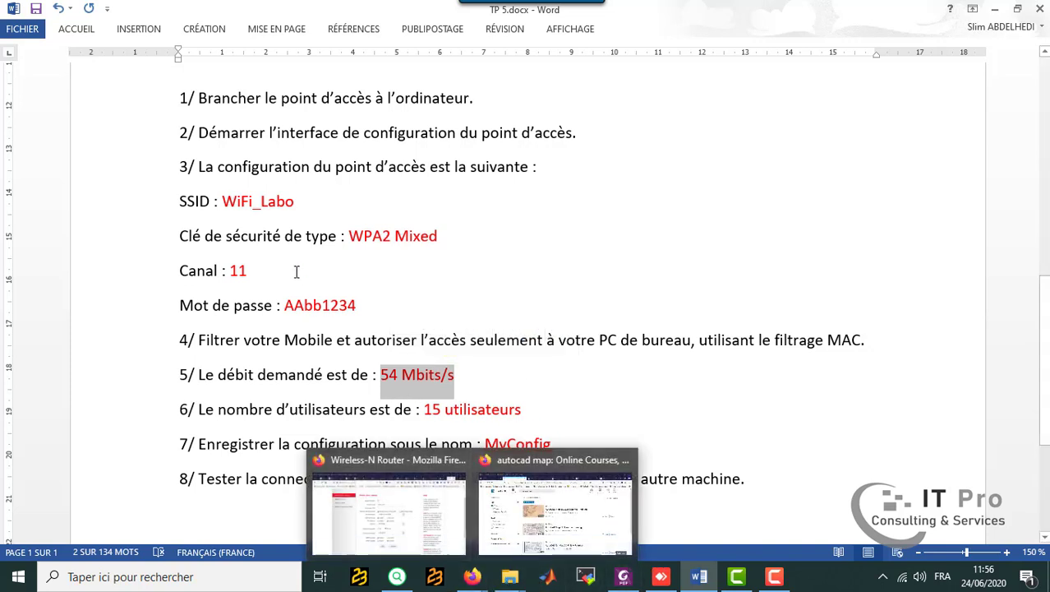
pyautogui.moveTo(258, 270); pyautogui.dragTo(230, 272)
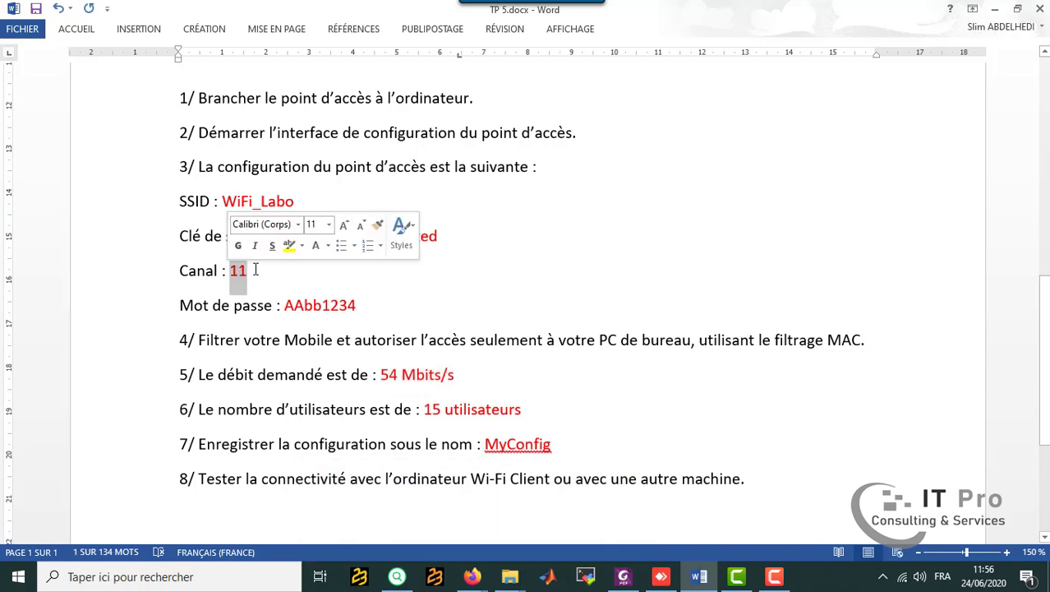
pyautogui.click(420, 305)
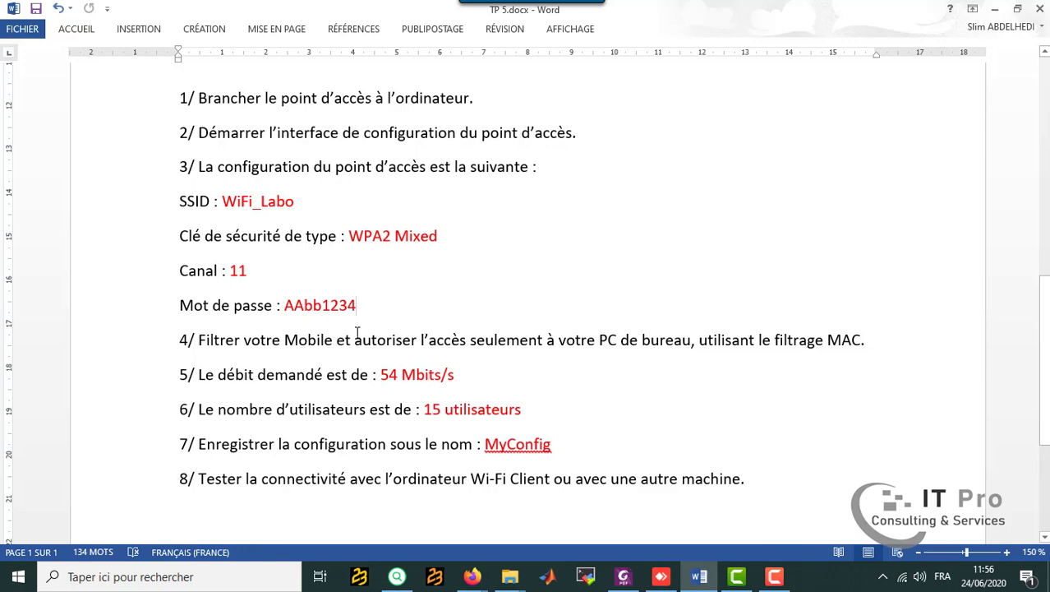
# Back in Firefox, set the wireless channel to 2462MHz (Channel 11), save the basic settings and accept the SSID change.
pyautogui.click(460, 517)
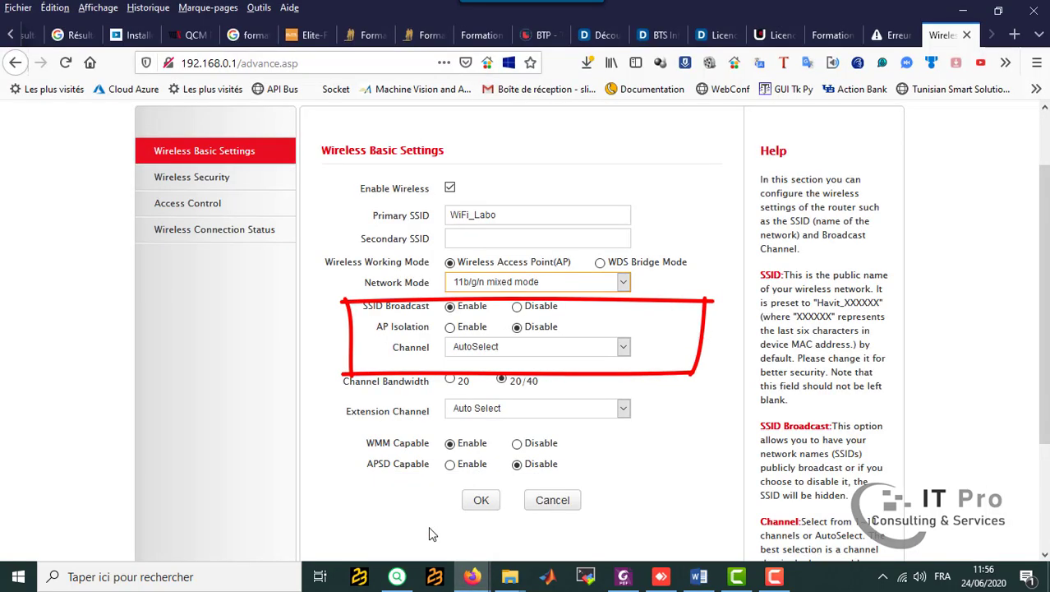
pyautogui.click(557, 349)
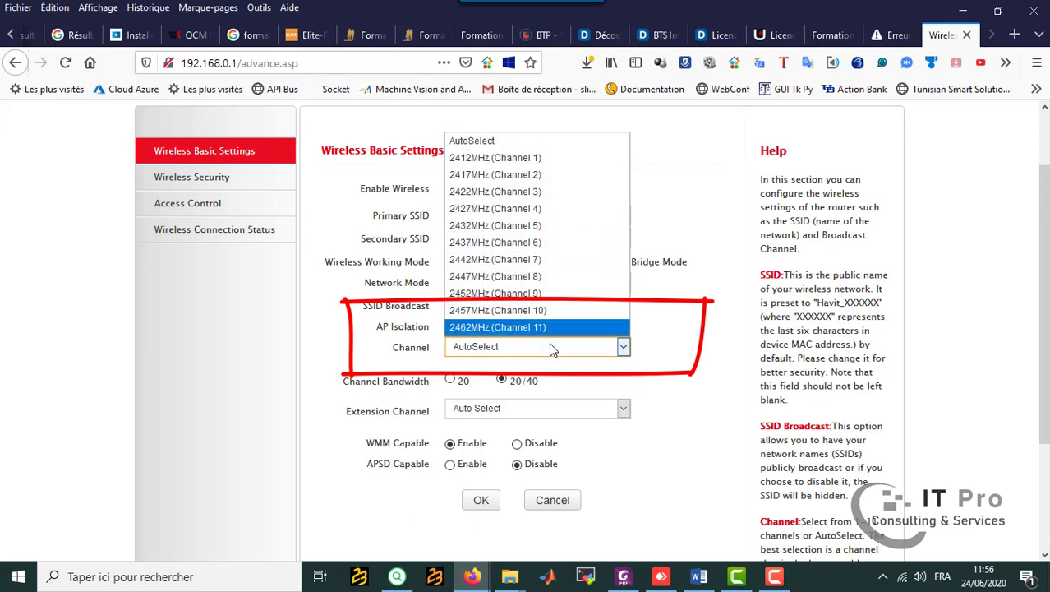
pyautogui.click(566, 329)
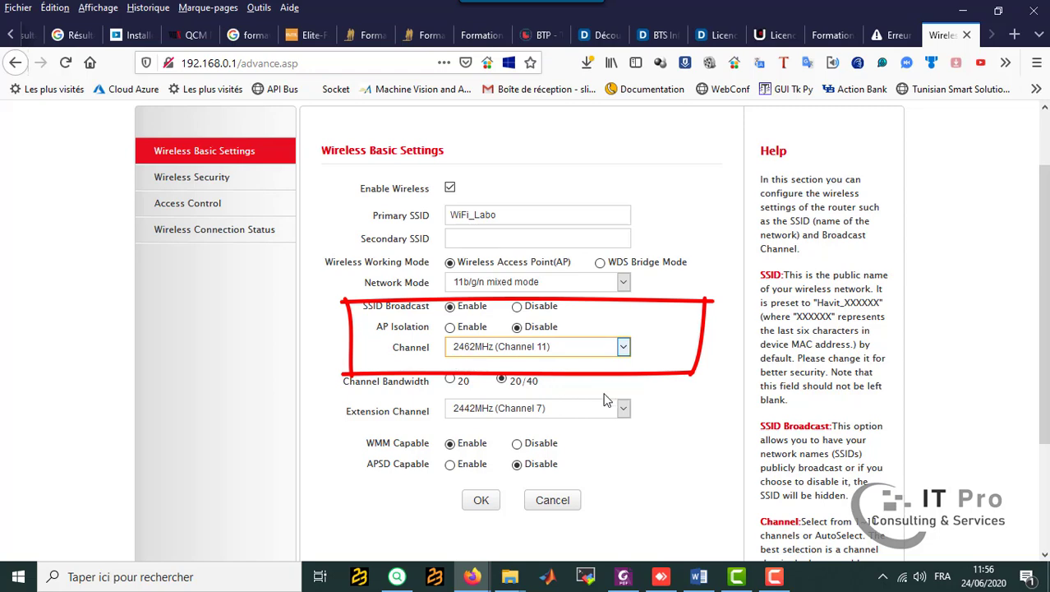
pyautogui.scroll(-2, 687, 363)
pyautogui.scroll(-1, 687, 367)
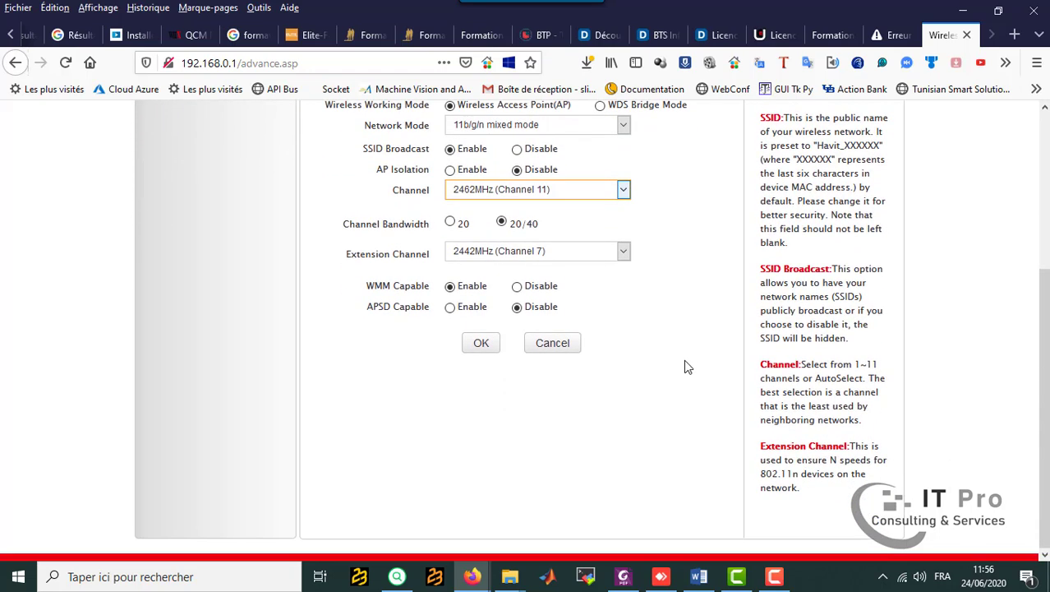
pyautogui.click(481, 345)
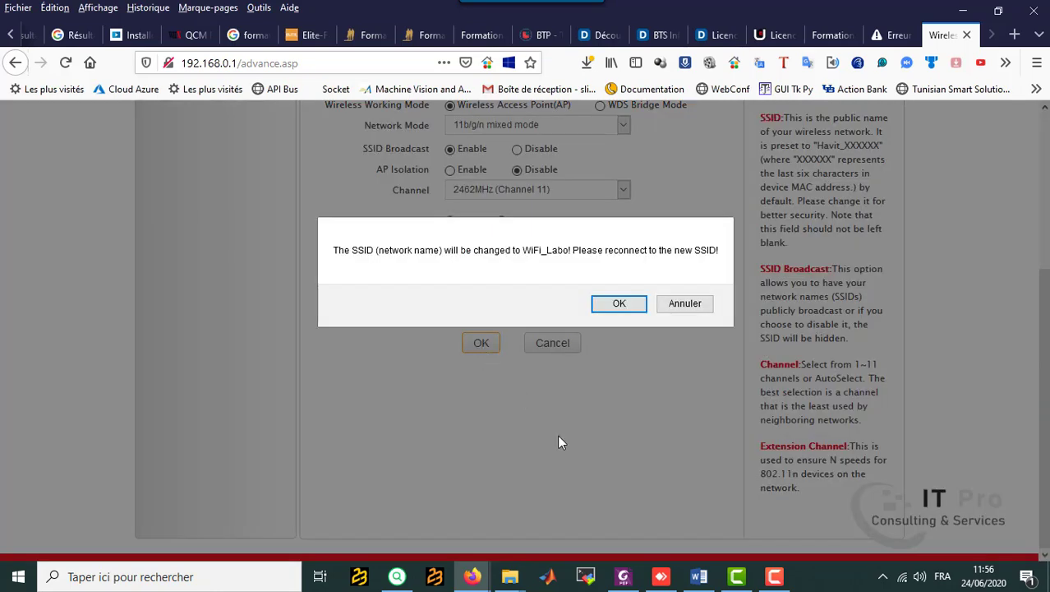
pyautogui.click(618, 306)
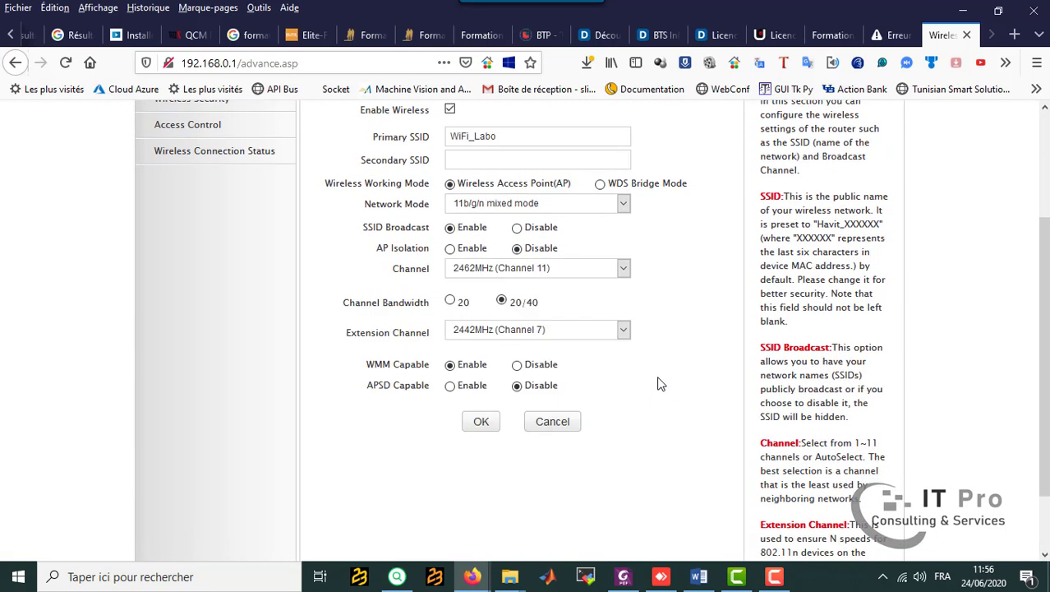
# Check the required security type and password in the Word lab sheet.
pyautogui.scroll(4, 662, 383)
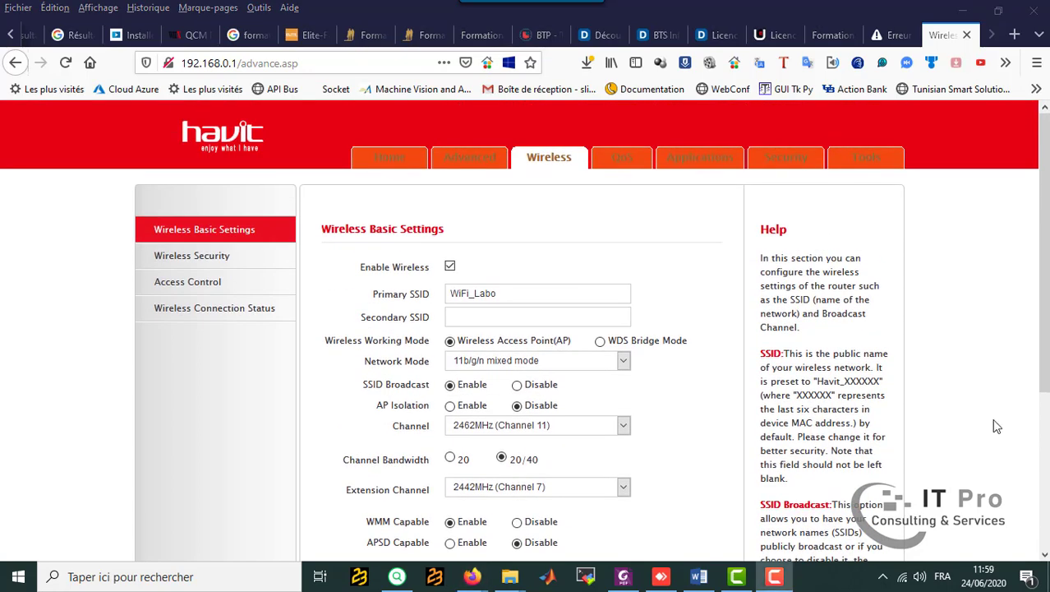
pyautogui.click(696, 582)
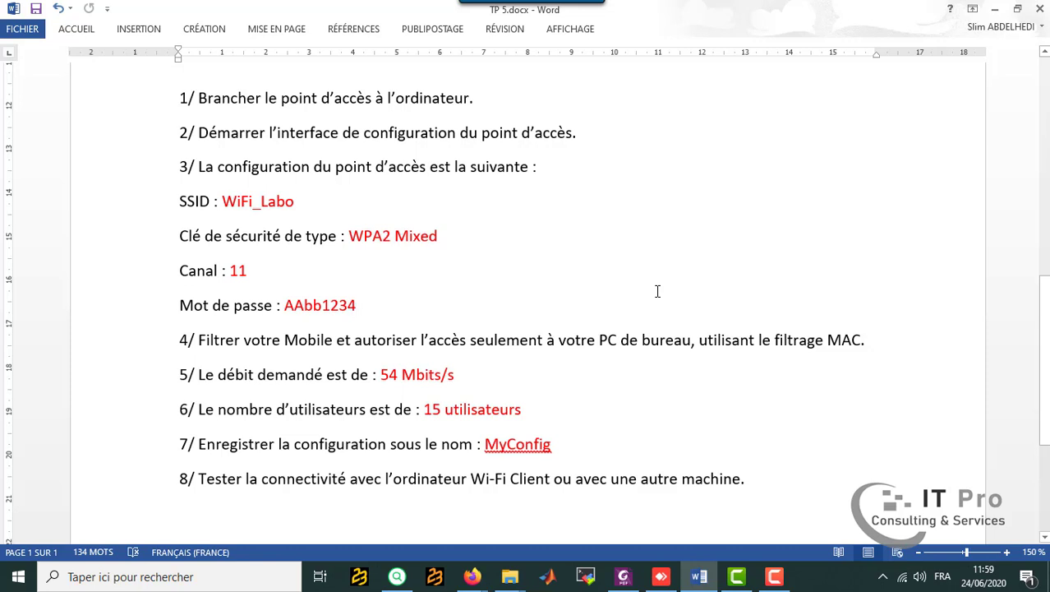
pyautogui.moveTo(471, 576)
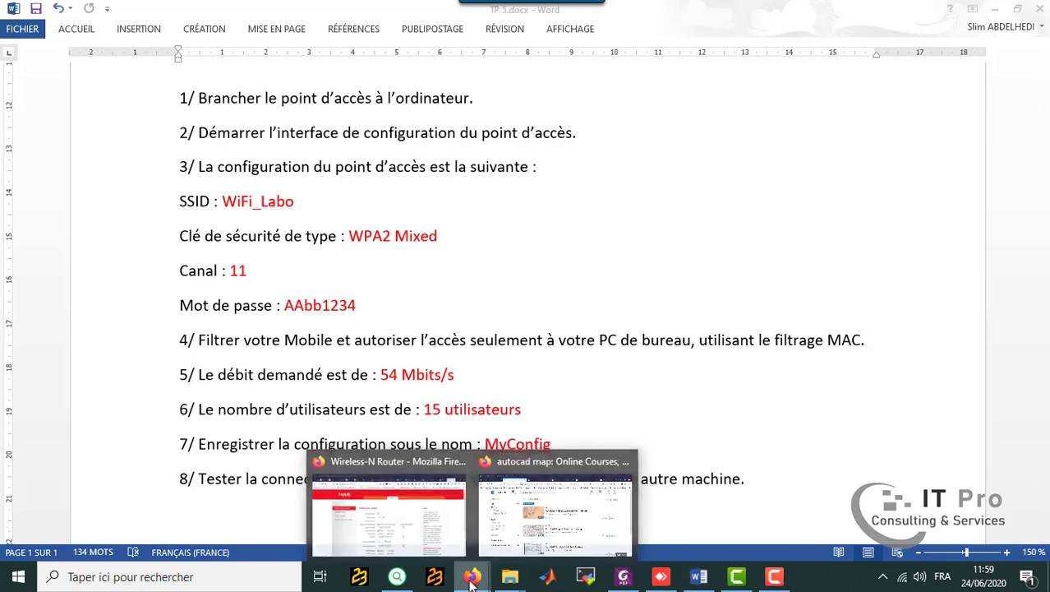
# Return to Firefox and set the wireless security mode for WiFi_Labo to Mixed WPA/WPA2 - PSK.
pyautogui.click(422, 528)
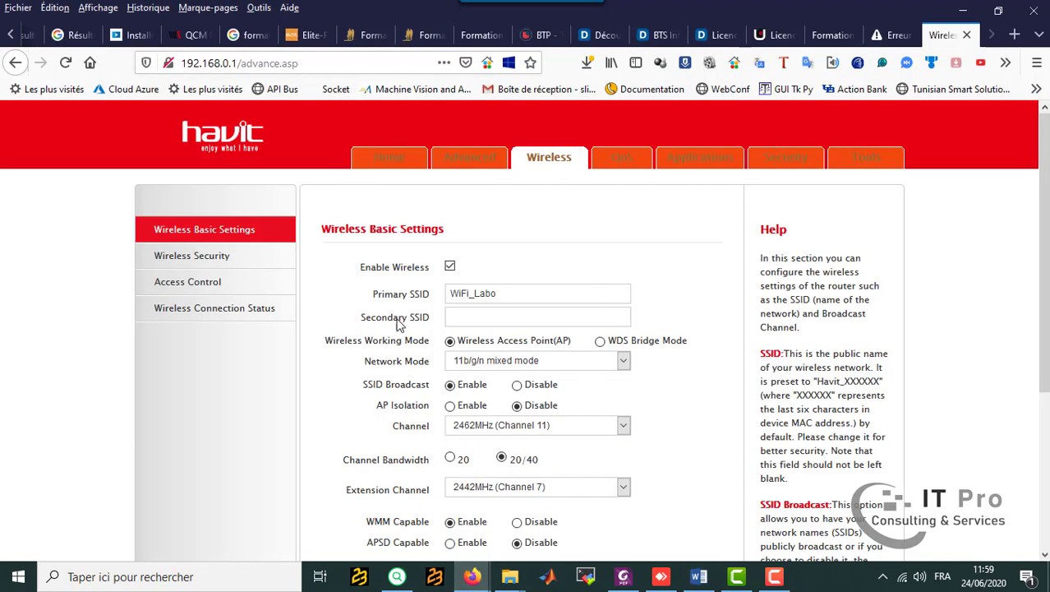
pyautogui.click(222, 256)
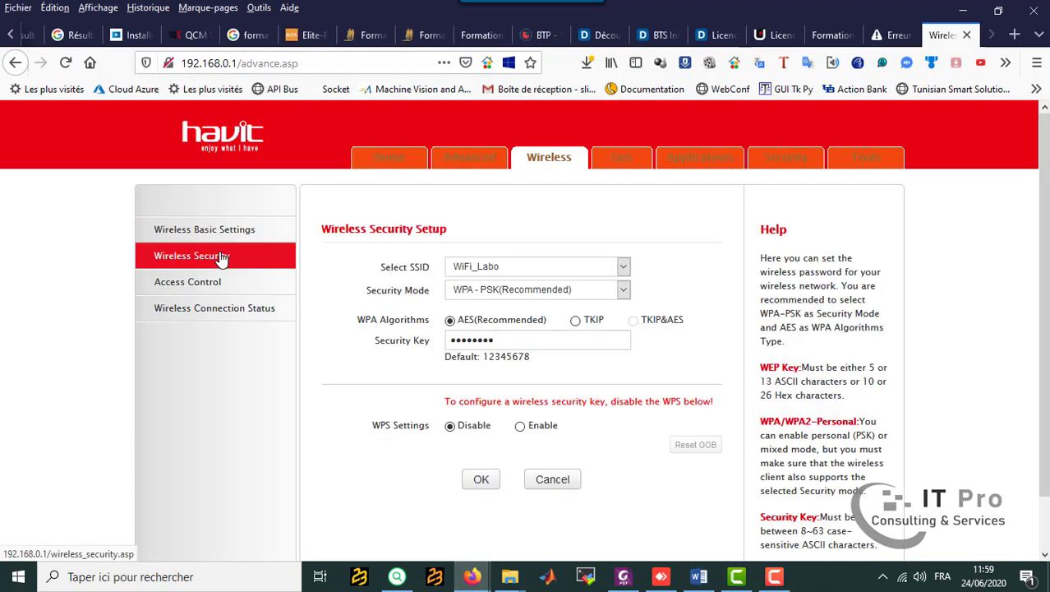
pyautogui.click(580, 293)
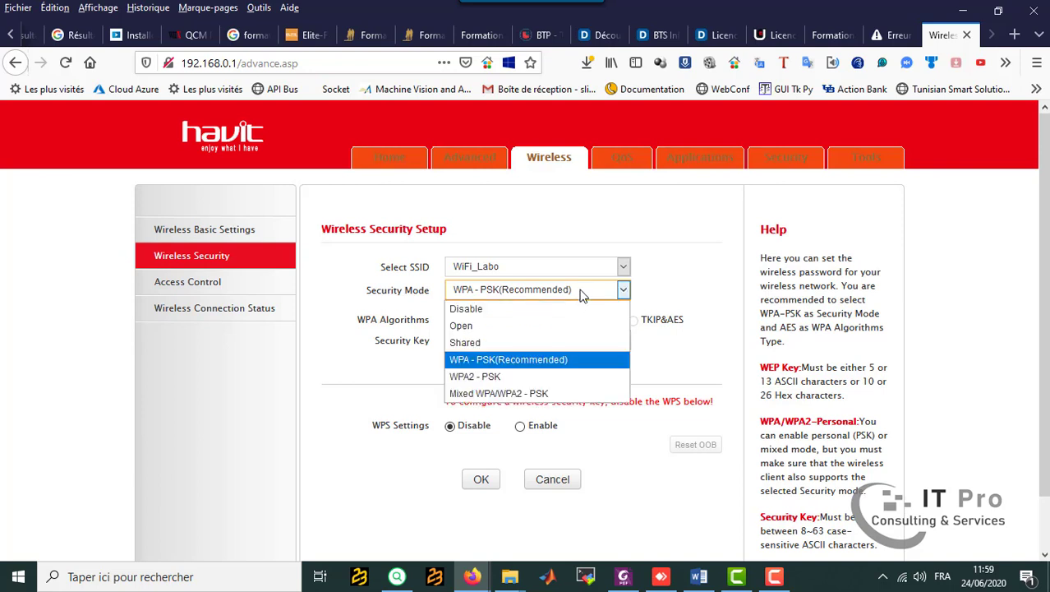
pyautogui.click(569, 394)
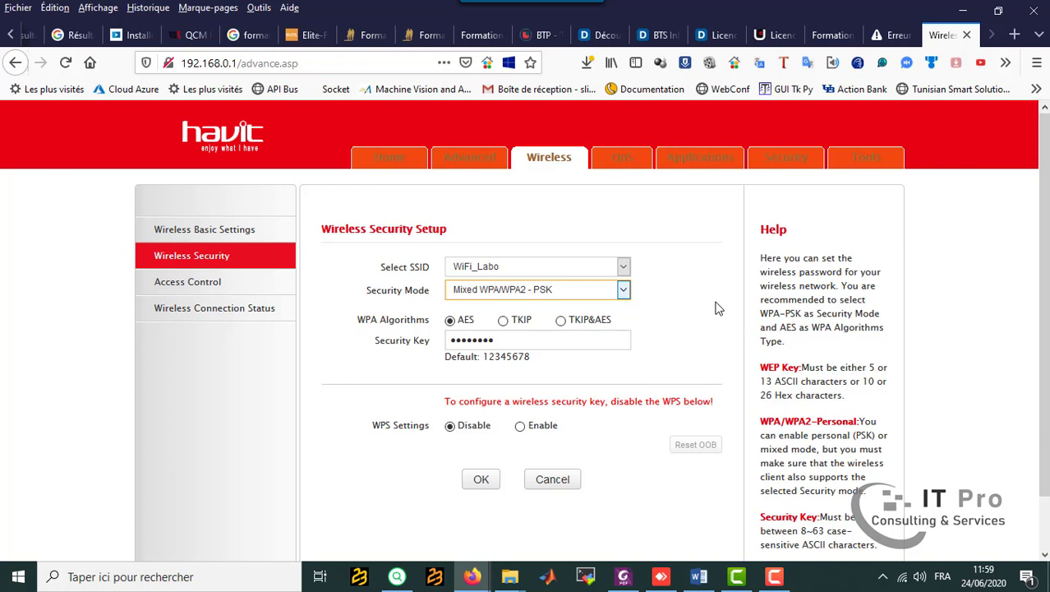
# Replace the security key with the lab sheet's Wi-Fi password, save and accept the change, and decline Firefox's offer to store the login.
pyautogui.click(503, 340)
pyautogui.moveTo(498, 339); pyautogui.dragTo(392, 326)
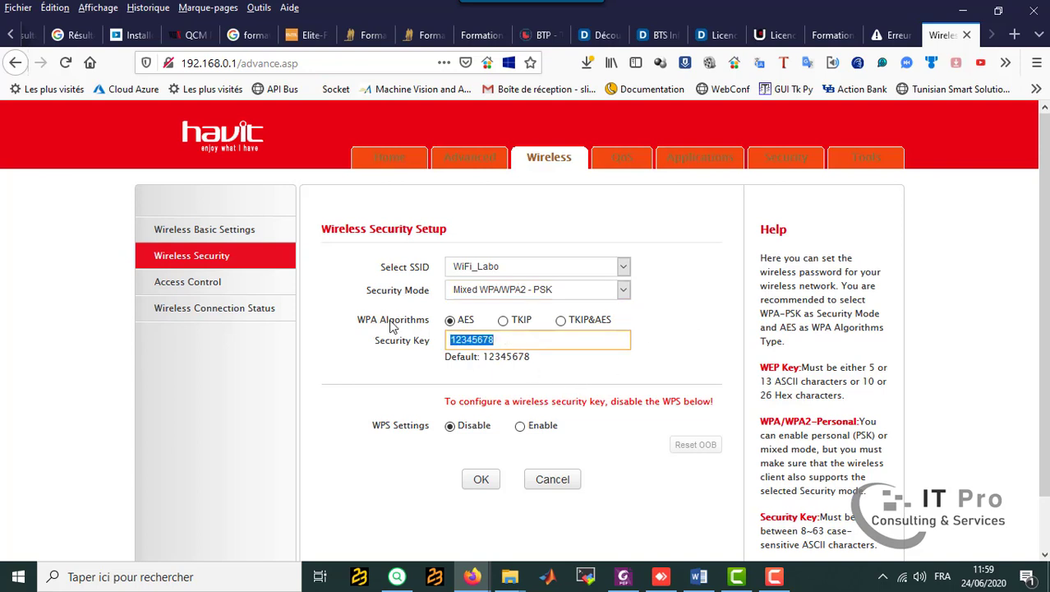
pyautogui.write('AAbb123')
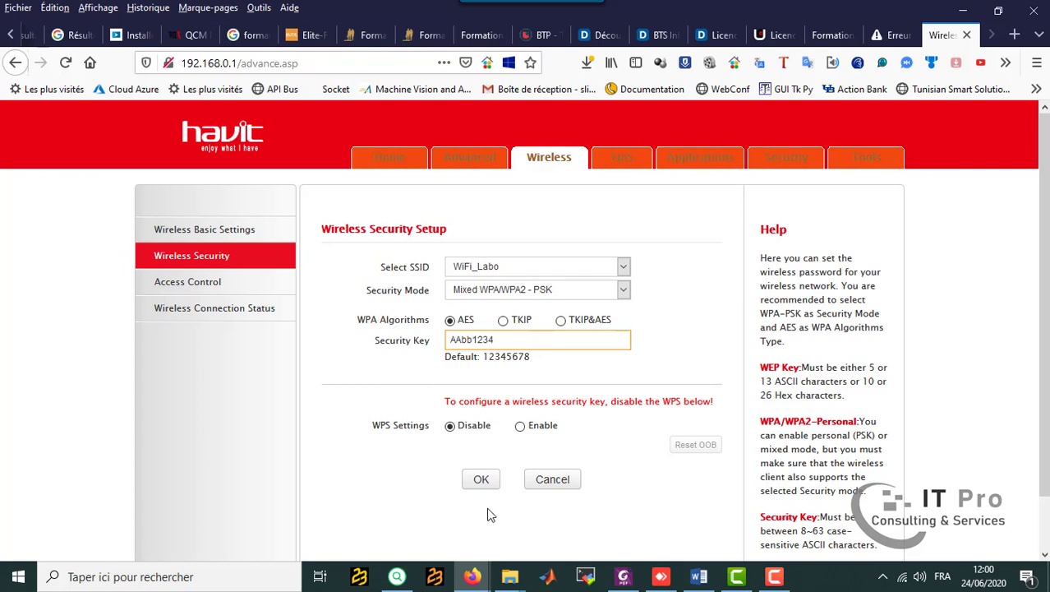
pyautogui.click(483, 484)
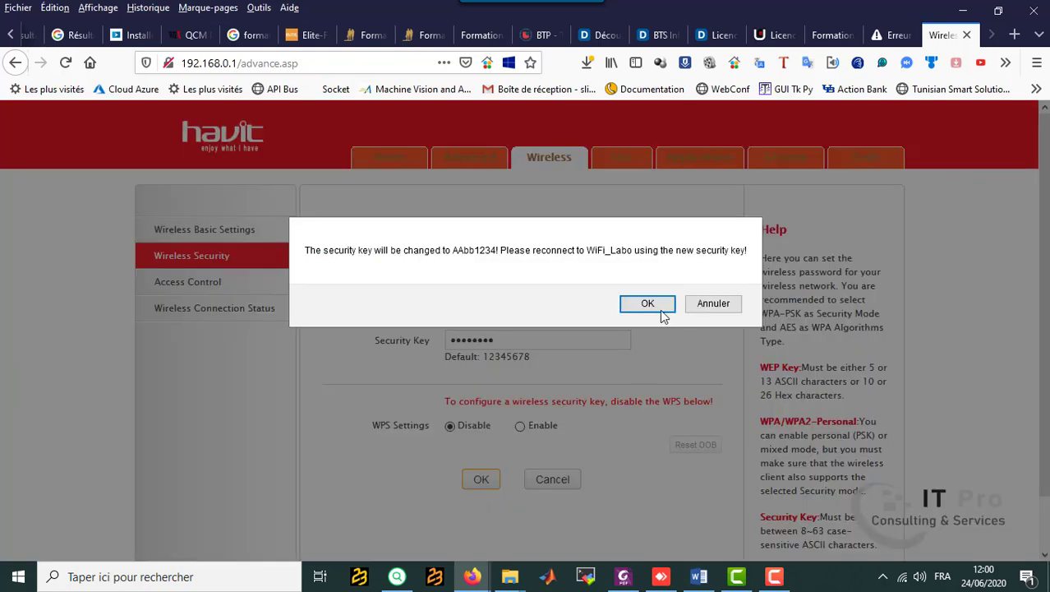
pyautogui.click(648, 304)
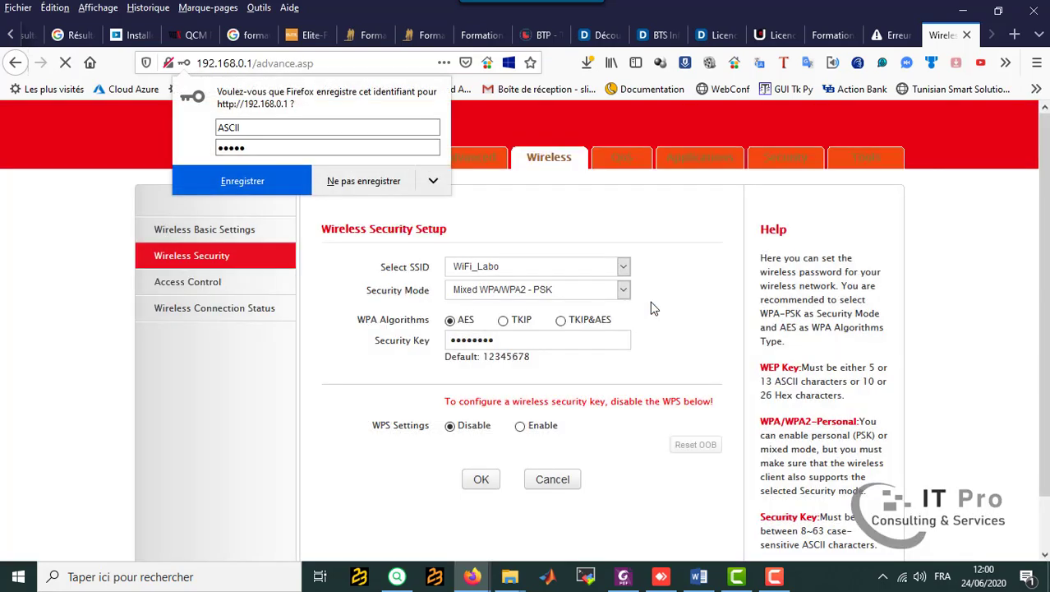
pyautogui.click(385, 184)
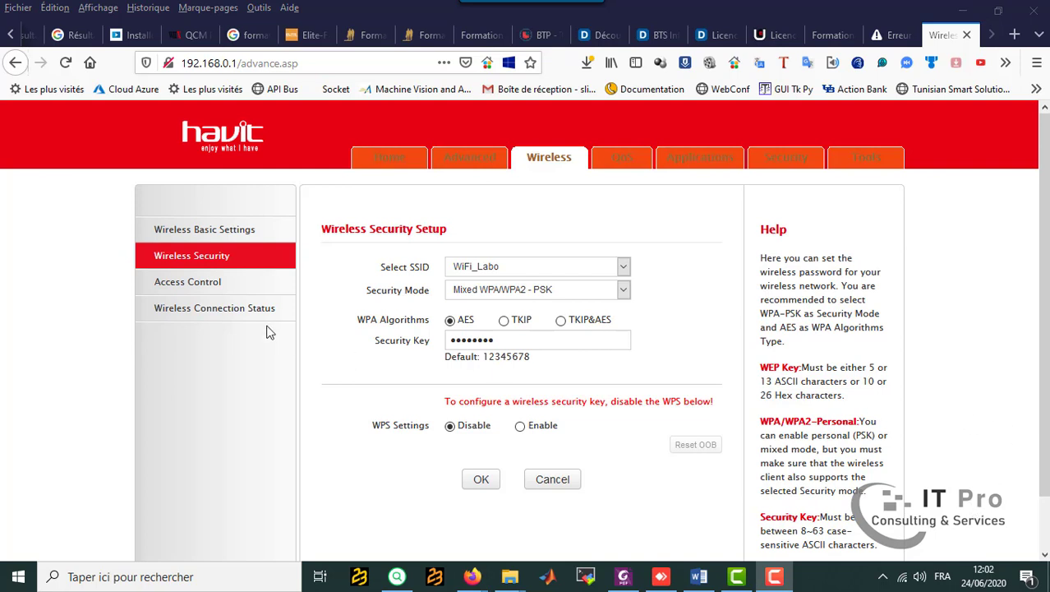
# Look over the access control settings and the wireless connection status for WiFi_Labo, ending on access control.
pyautogui.click(207, 292)
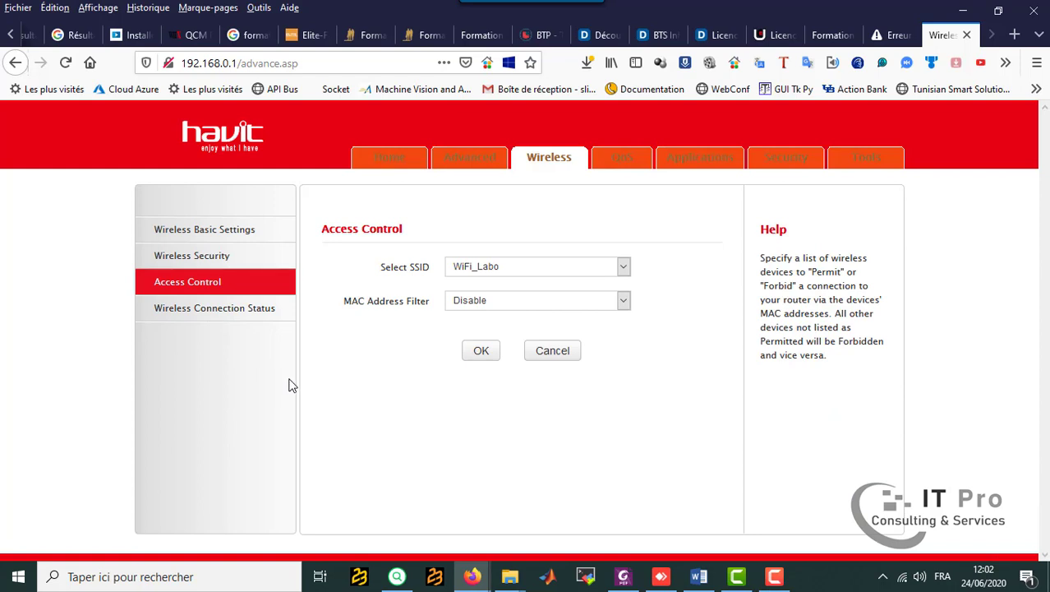
pyautogui.click(250, 317)
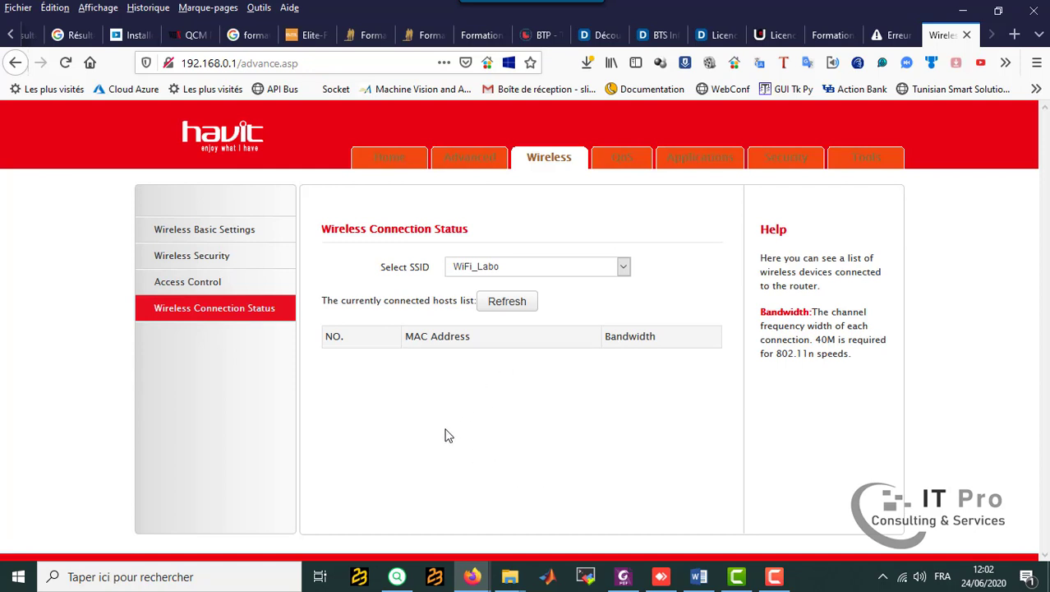
pyautogui.click(217, 281)
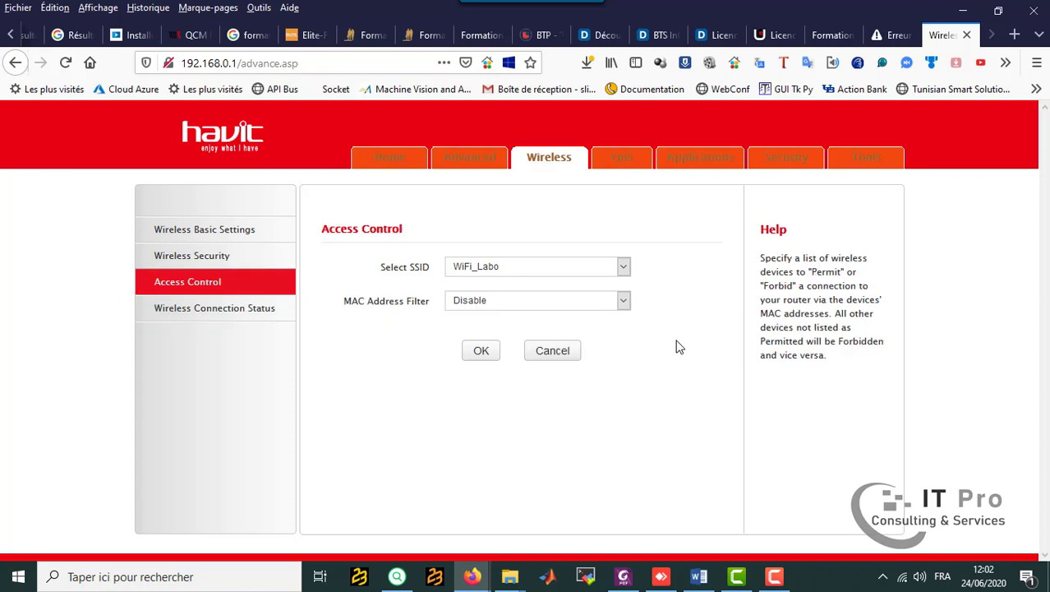
# Set the MAC address filter for WiFi_Labo to Permit and go through the MAC address entry fields without filling them.
pyautogui.click(623, 304)
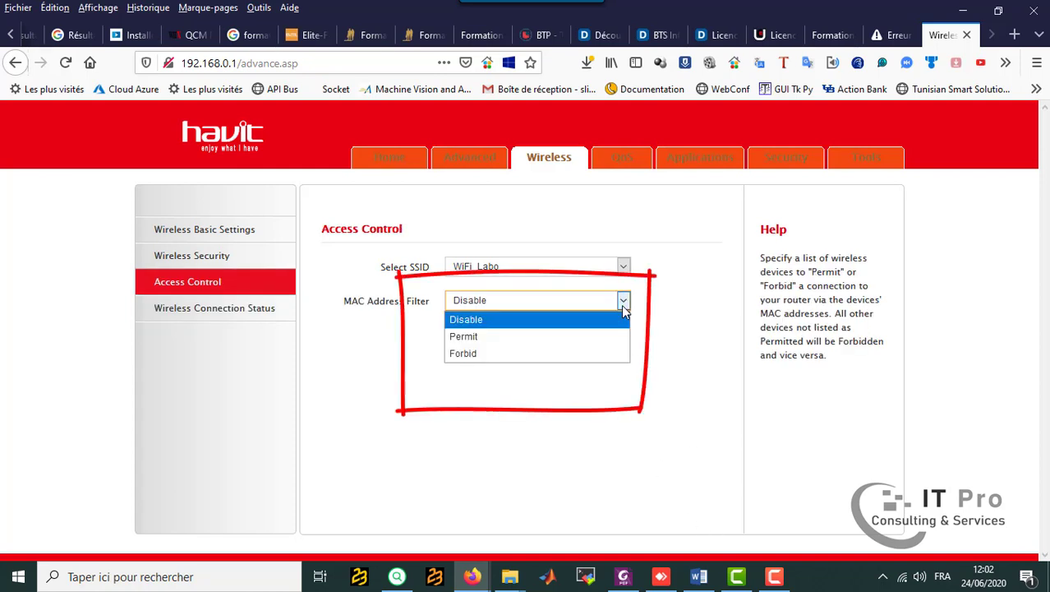
pyautogui.click(622, 304)
pyautogui.click(622, 304)
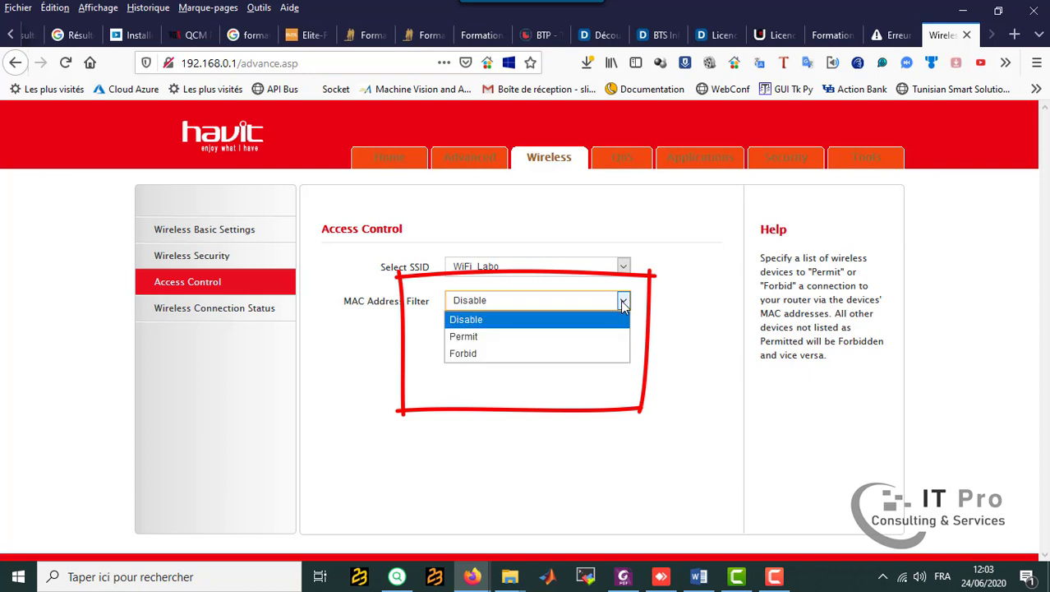
pyautogui.click(508, 345)
pyautogui.click(342, 359)
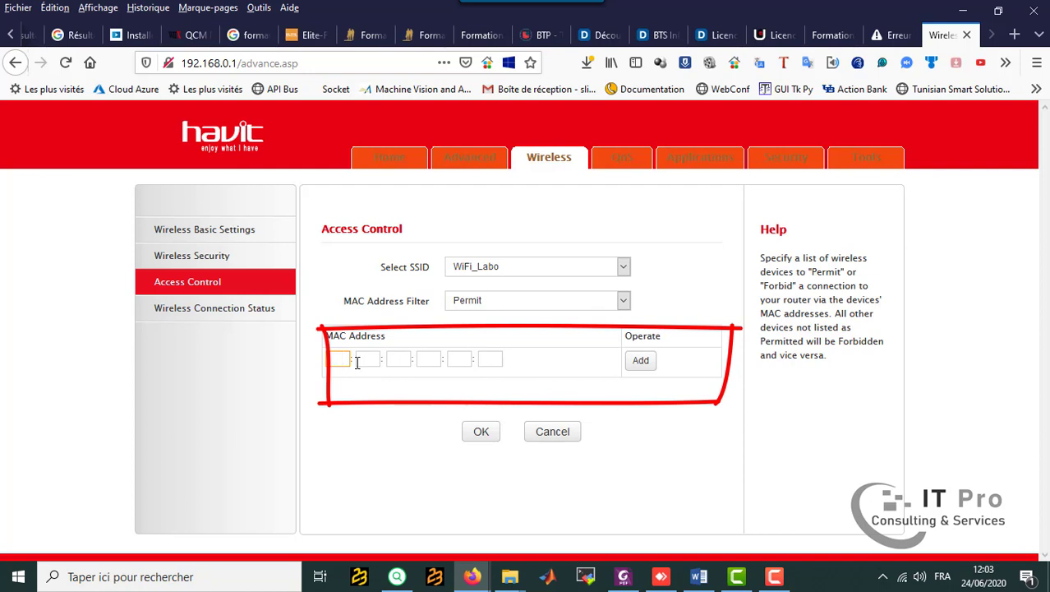
pyautogui.click(371, 359)
pyautogui.click(401, 359)
pyautogui.click(424, 358)
pyautogui.click(461, 363)
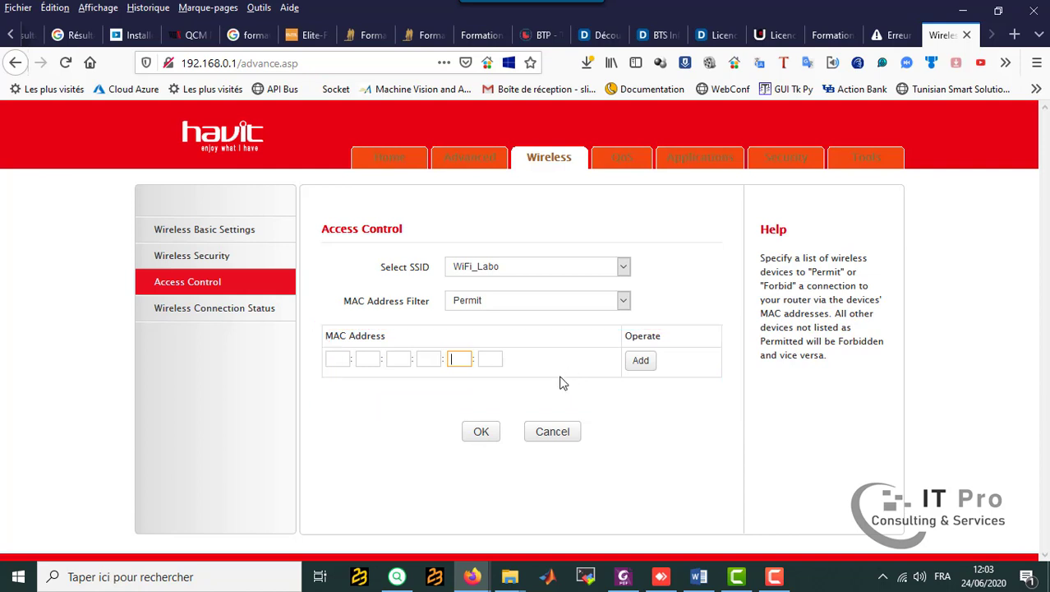
# Switch the MAC address filter for WiFi_Labo to Forbid.
pyautogui.click(624, 301)
pyautogui.click(480, 353)
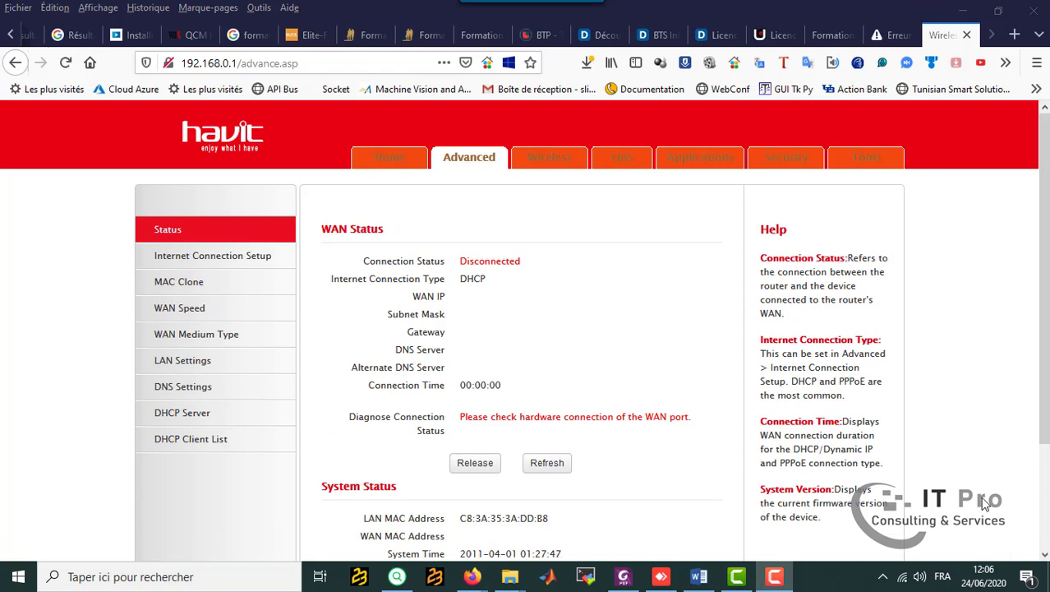
# Look over the router's WAN and system status, and open the DHCP server settings at the IP pool start address.
pyautogui.scroll(-4, 949, 462)
pyautogui.scroll(2, 333, 261)
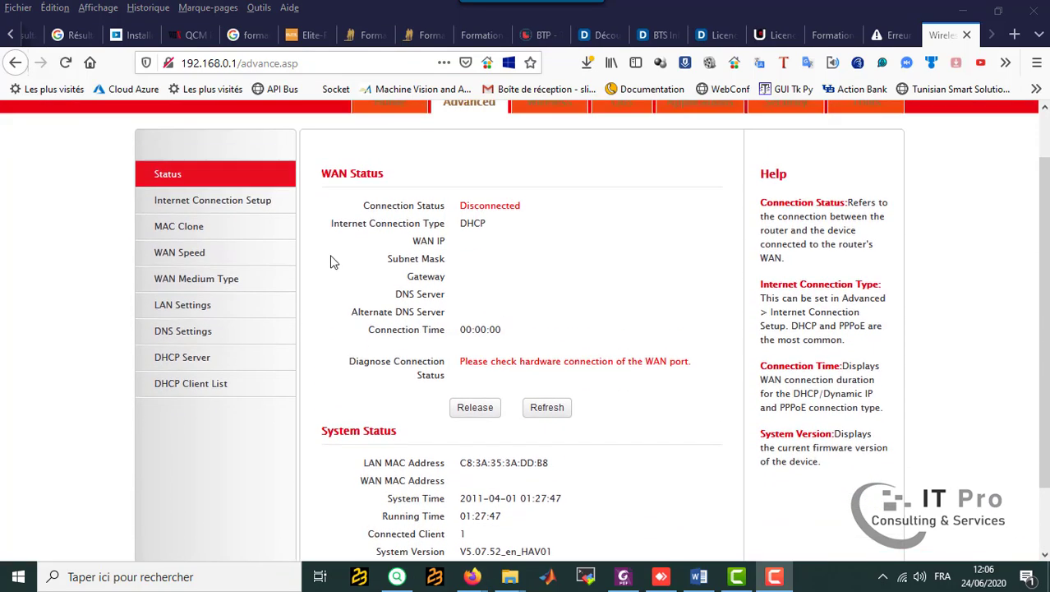
pyautogui.scroll(1, 333, 262)
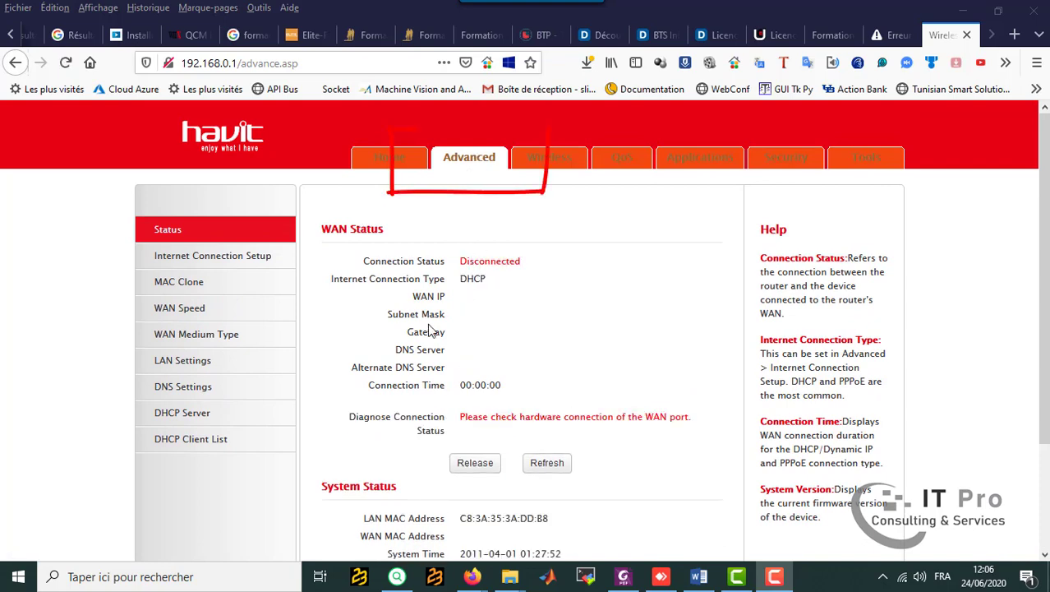
pyautogui.click(182, 413)
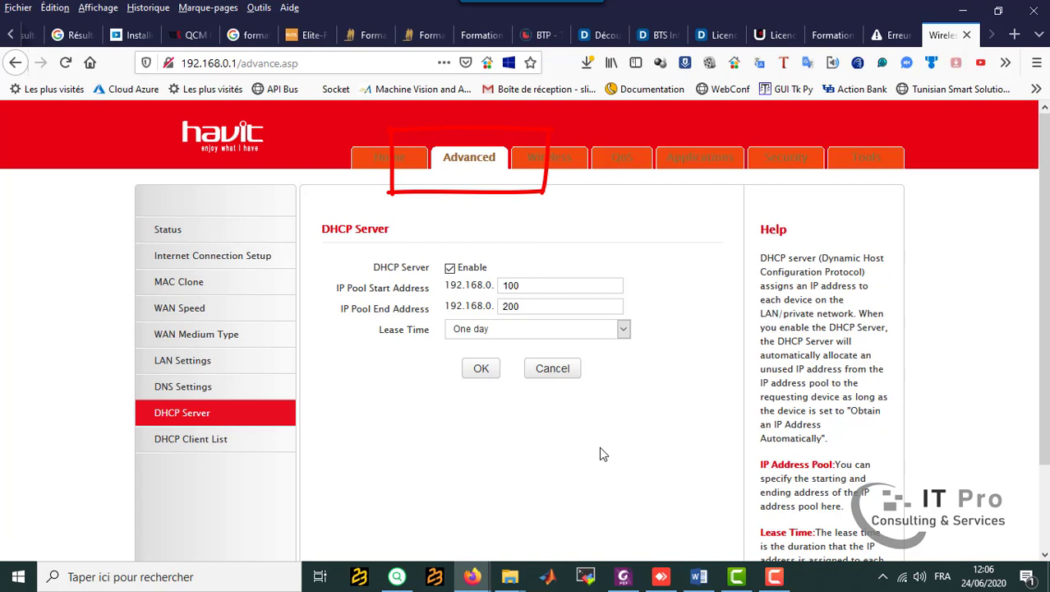
pyautogui.click(541, 284)
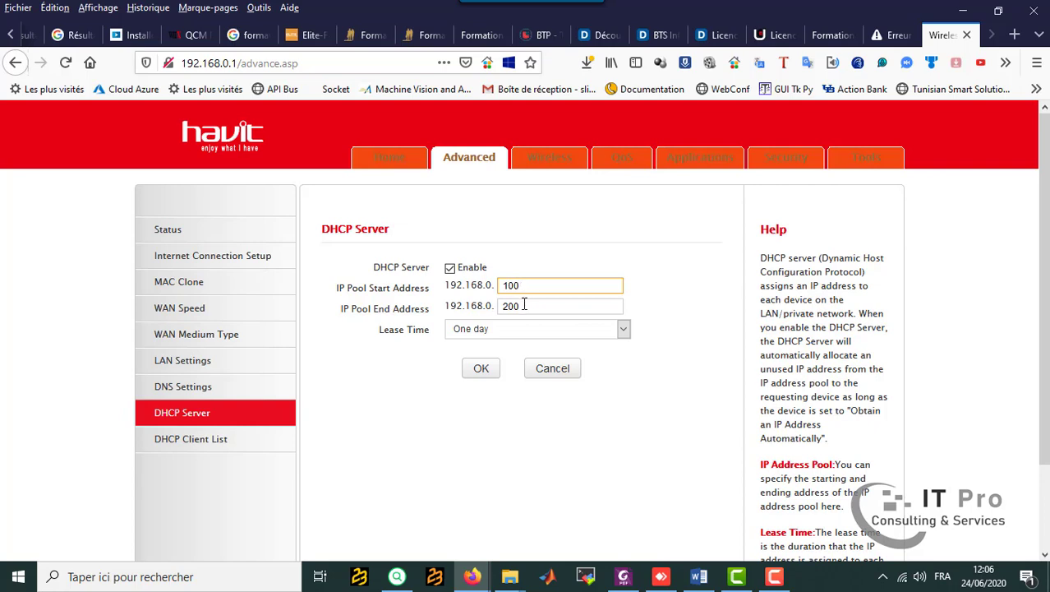
# Check the required number of users in the Word lab sheet and, back in Firefox, set the DHCP pool end address to 192.168.0.114.
pyautogui.click(698, 576)
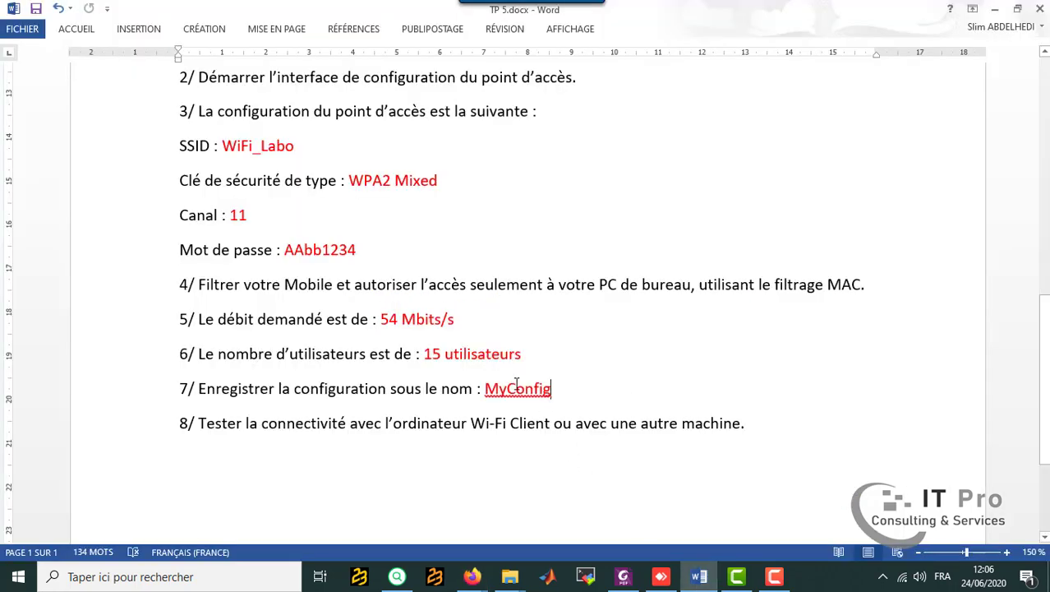
pyautogui.click(698, 576)
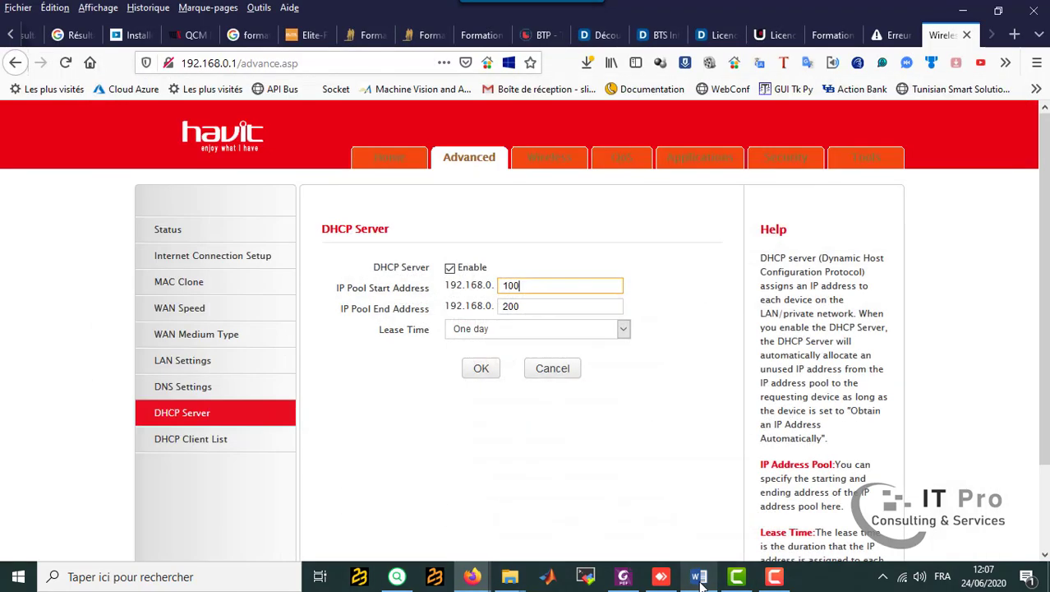
pyautogui.press('Tab')
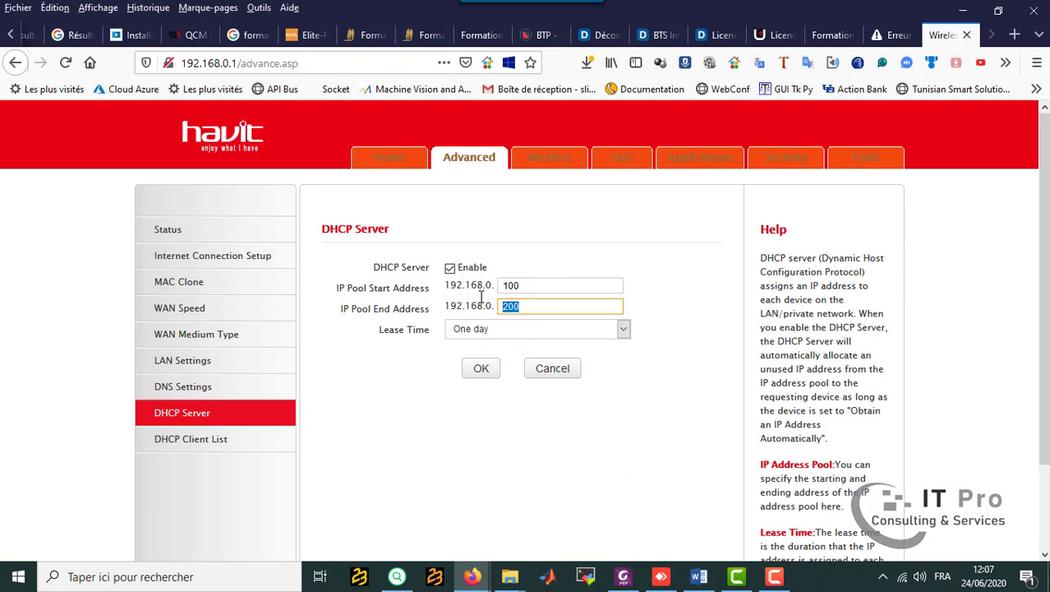
pyautogui.write('14')
pyautogui.click(526, 444)
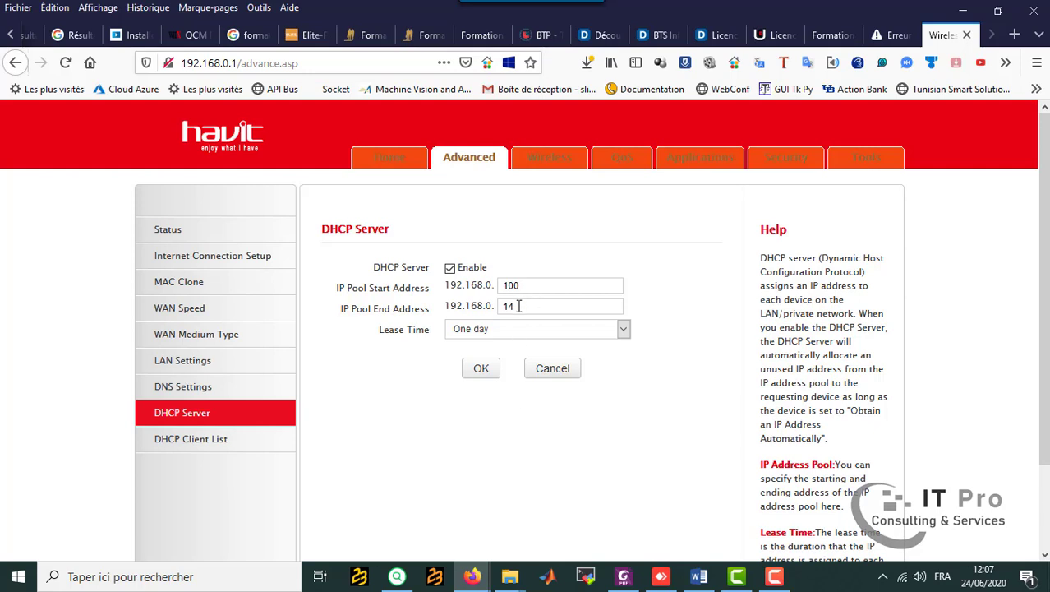
pyautogui.moveTo(508, 307); pyautogui.dragTo(504, 307)
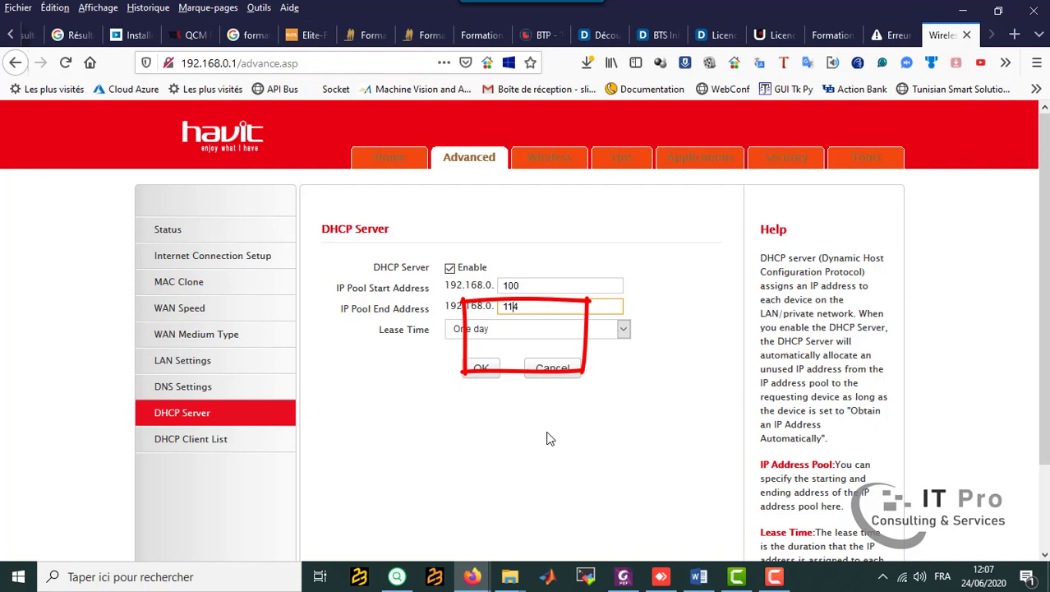
# Set the DHCP lease time to One hour and save the DHCP server settings.
pyautogui.click(622, 330)
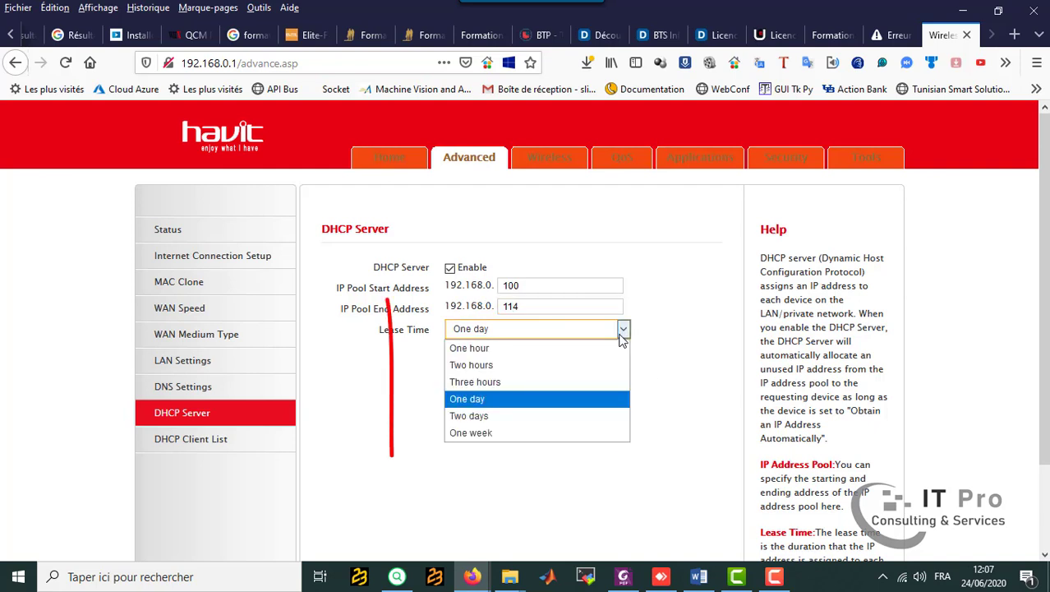
pyautogui.click(572, 348)
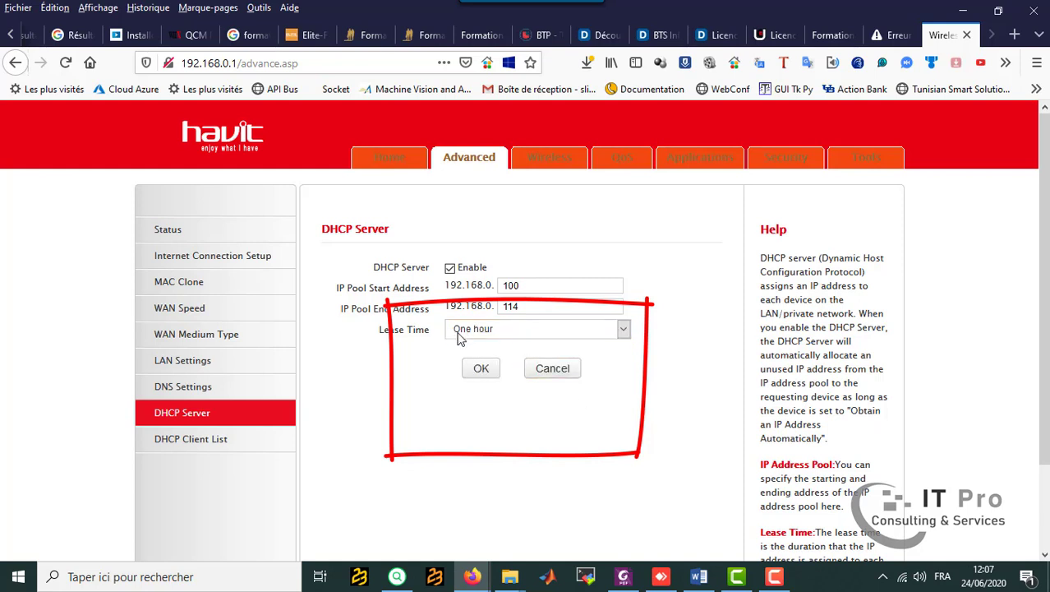
pyautogui.click(508, 333)
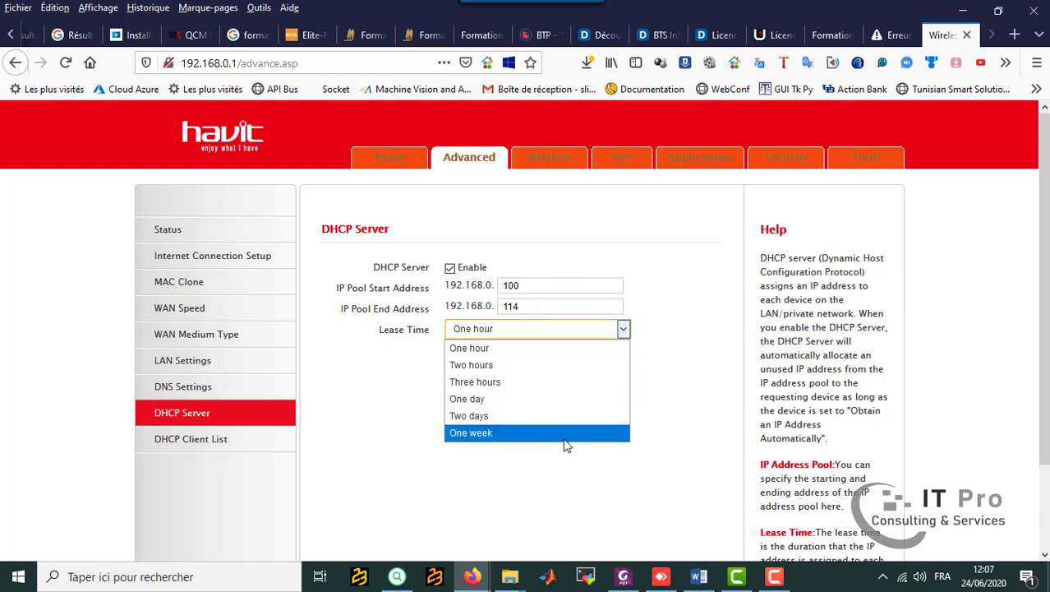
pyautogui.click(677, 406)
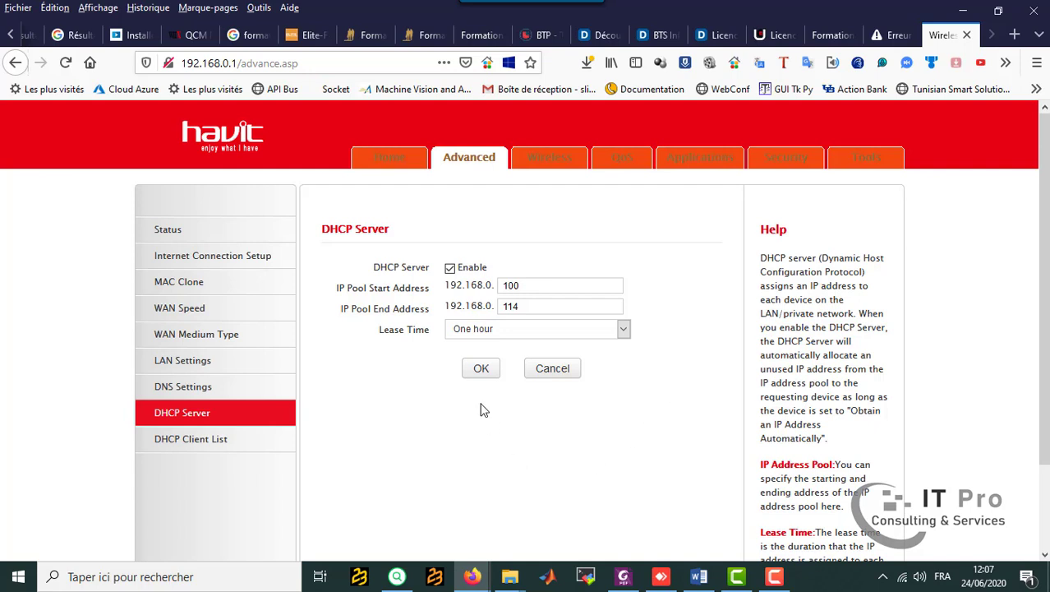
pyautogui.click(480, 370)
# Examine the static assignment fields and the DHCP client list.
pyautogui.click(205, 448)
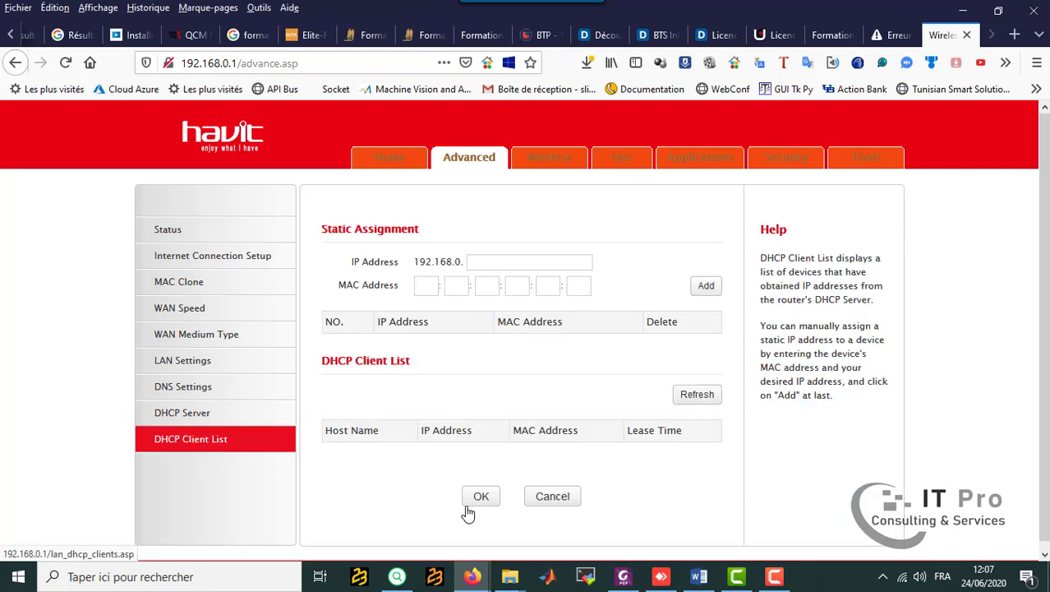
pyautogui.scroll(-1, 421, 463)
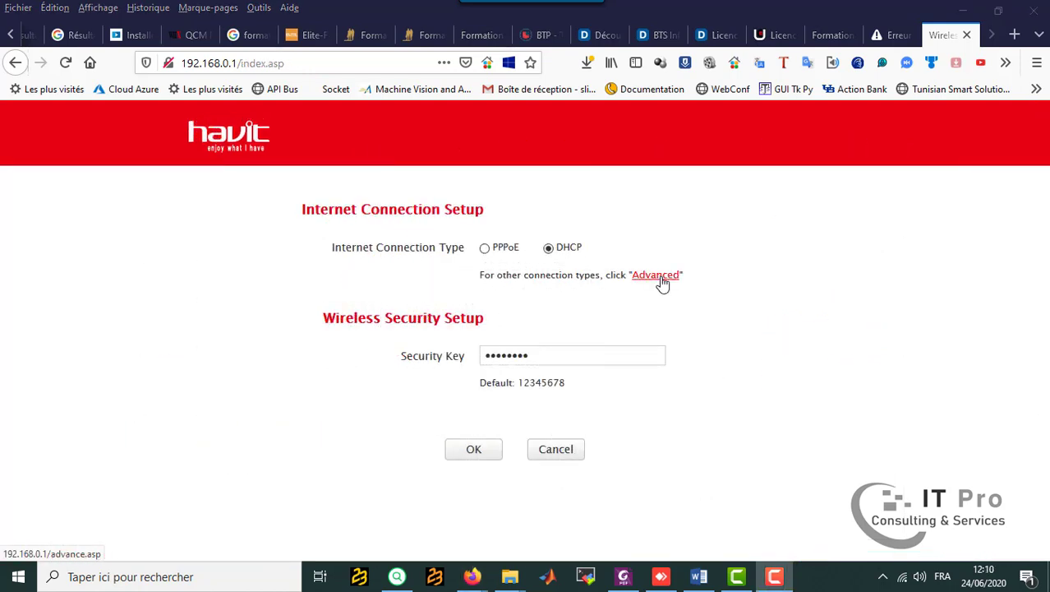
# Open the router's advanced backup tool, start a backup of the current configuration and choose to save the file to the computer.
pyautogui.click(661, 280)
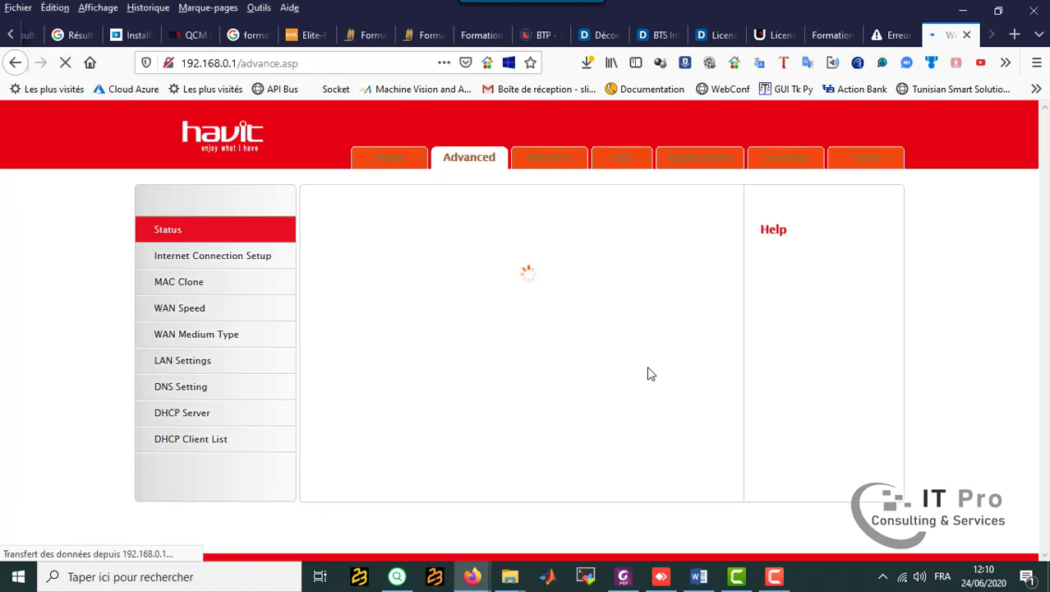
pyautogui.click(868, 163)
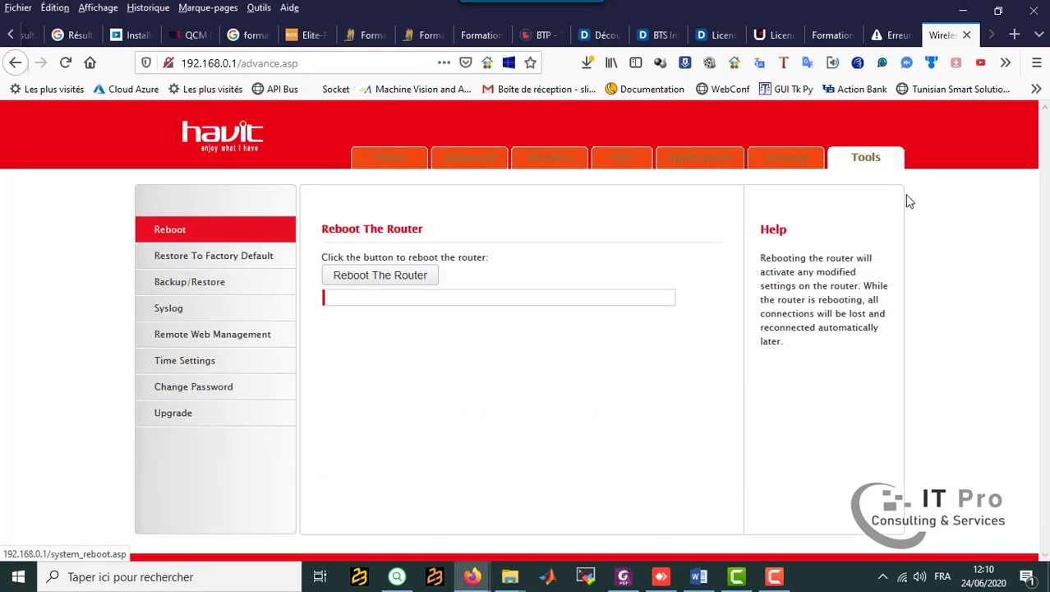
pyautogui.click(234, 284)
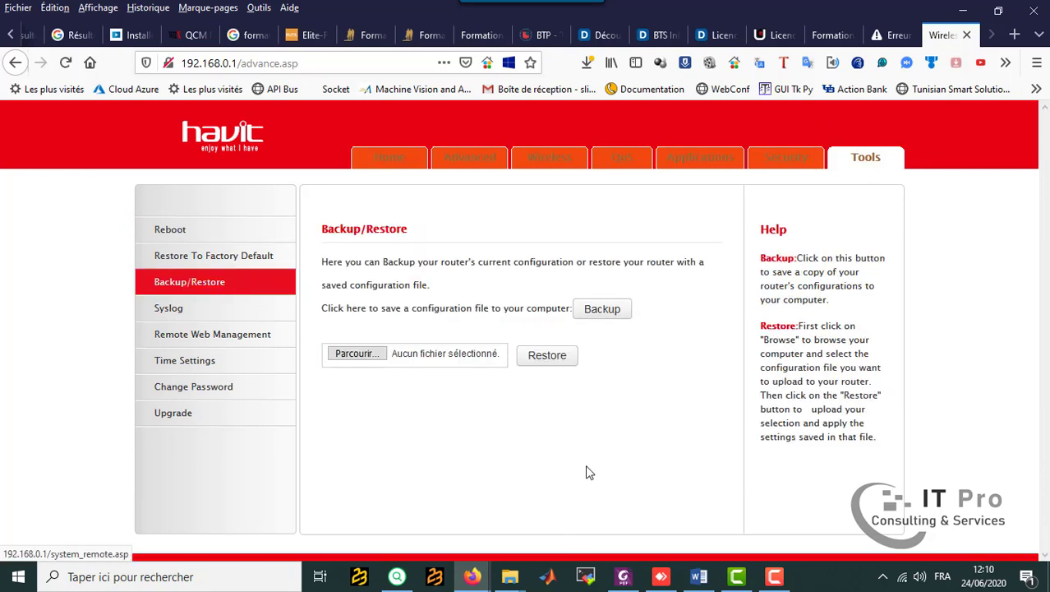
pyautogui.click(612, 309)
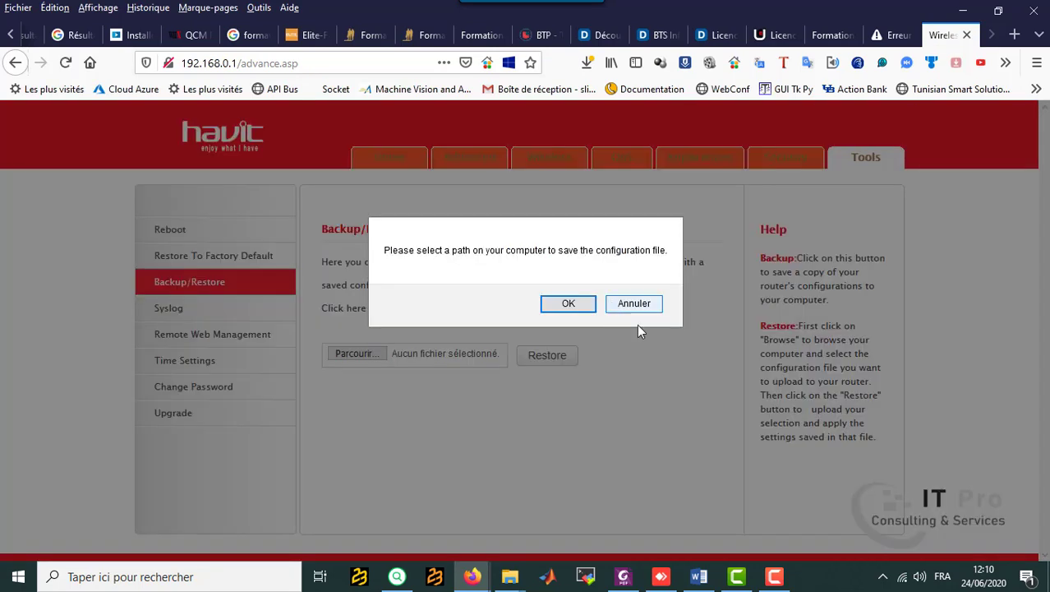
pyautogui.click(590, 302)
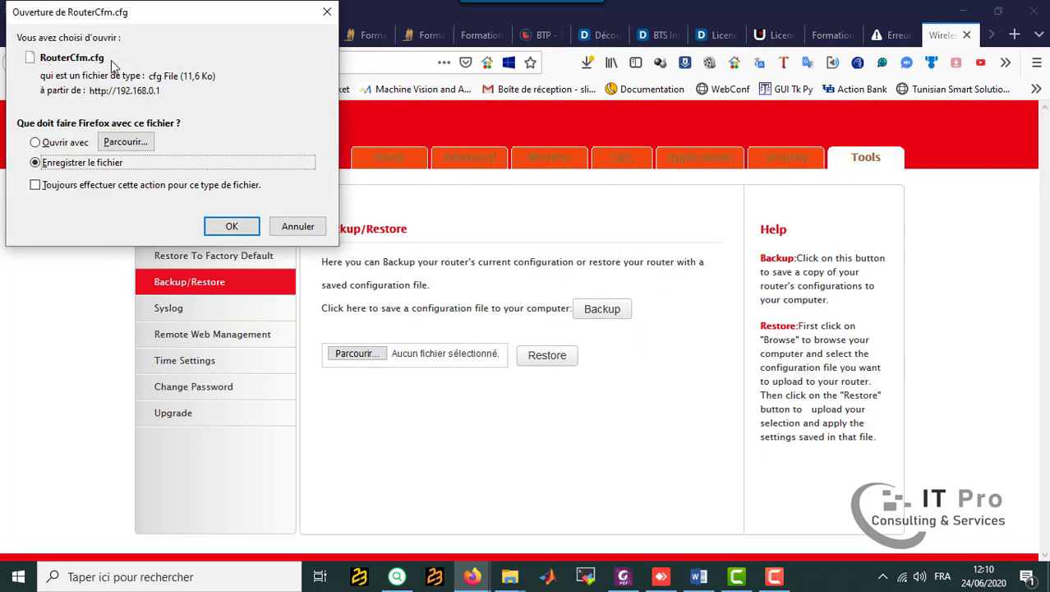
pyautogui.click(232, 227)
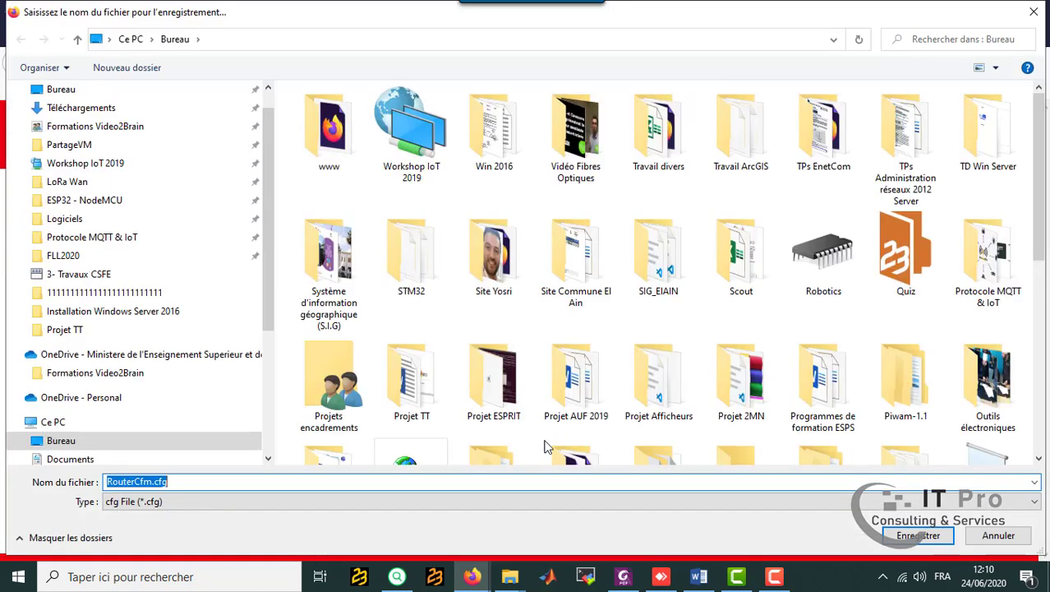
# Copy the name MyConfig from the Word lab sheet and, back in Firefox, save the backup on the desktop as MyConfig.cfg.
pyautogui.click(699, 578)
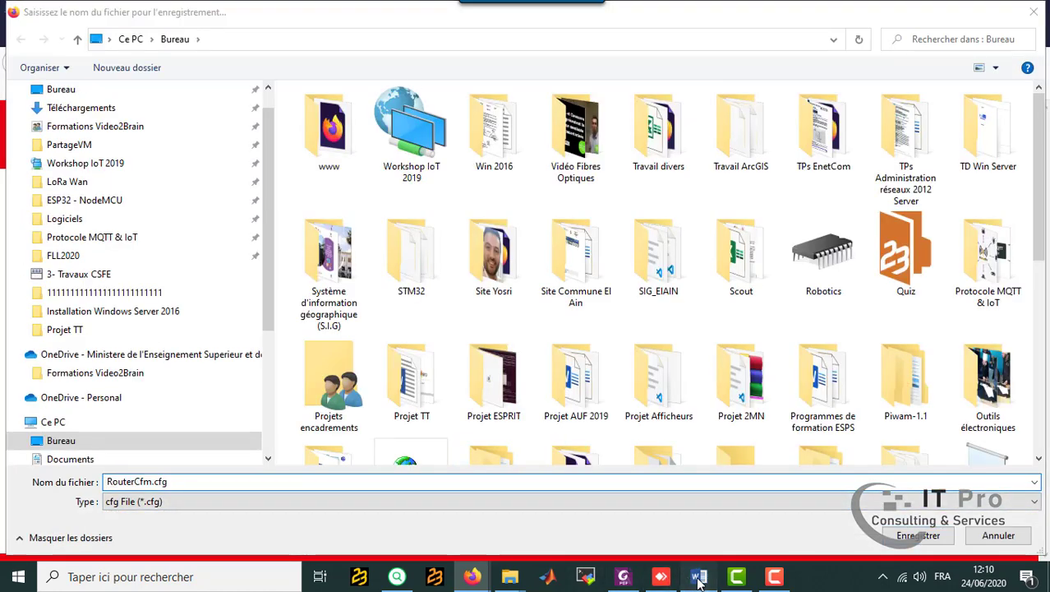
pyautogui.moveTo(551, 391); pyautogui.dragTo(485, 402)
pyautogui.hotkey('ctrl', 'c')
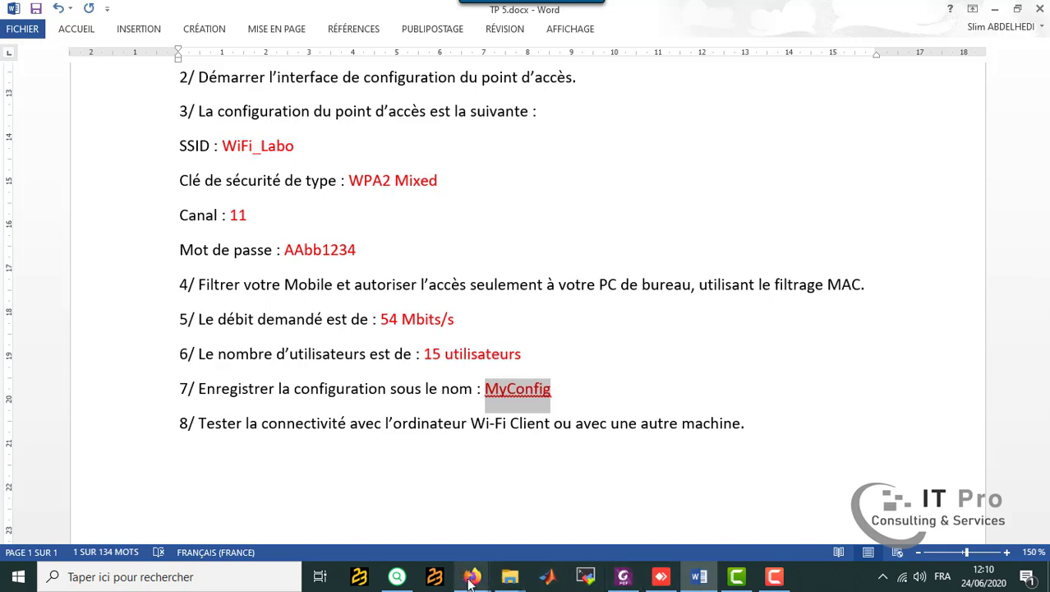
pyautogui.moveTo(472, 578)
pyautogui.click(400, 527)
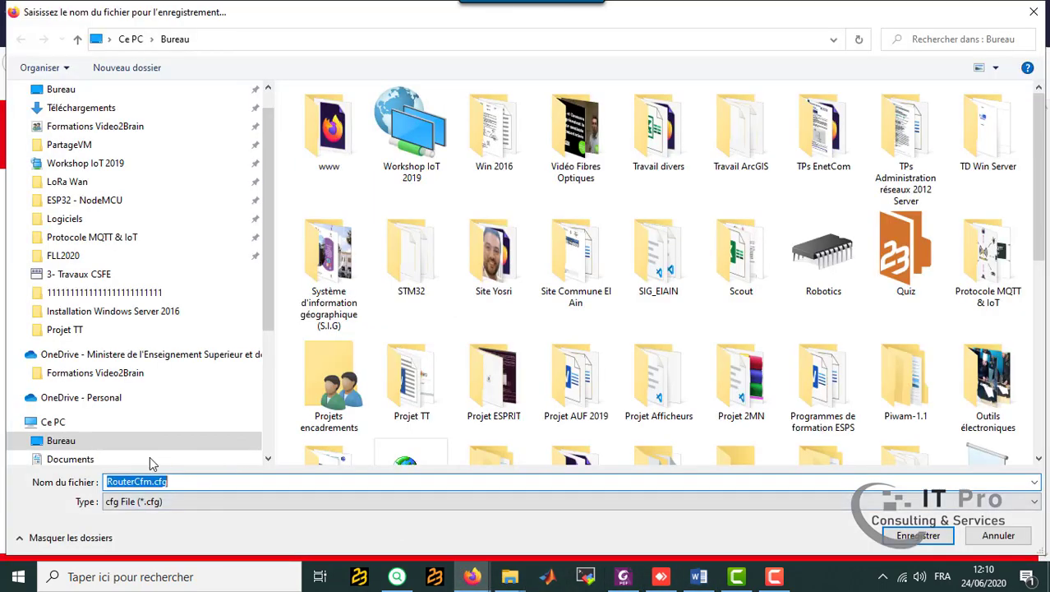
pyautogui.click(151, 482)
pyautogui.doubleClick(151, 481)
pyautogui.hotkey('ctrl', 'v')
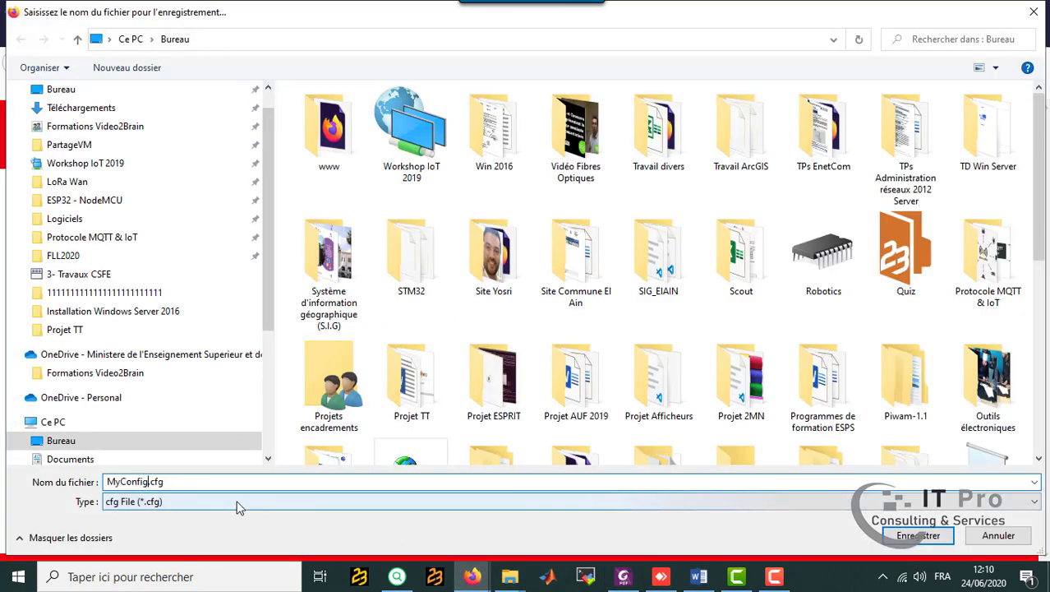
pyautogui.click(925, 537)
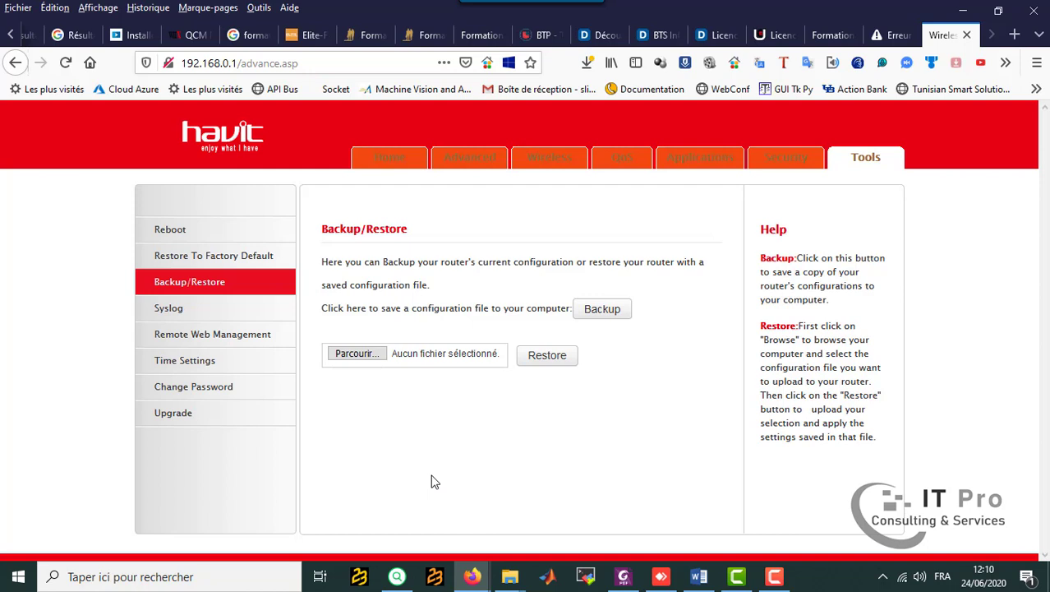
# Open the router's Restore To Factory Default page.
pyautogui.click(248, 255)
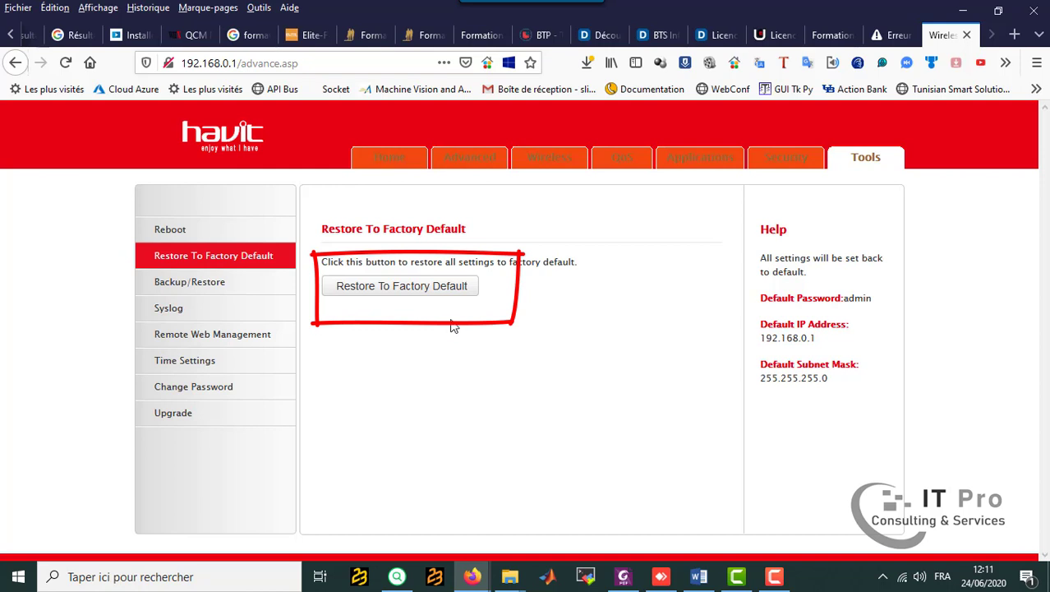
# Restore the router to its factory default settings and accept the automatic reboot.
pyautogui.click(414, 291)
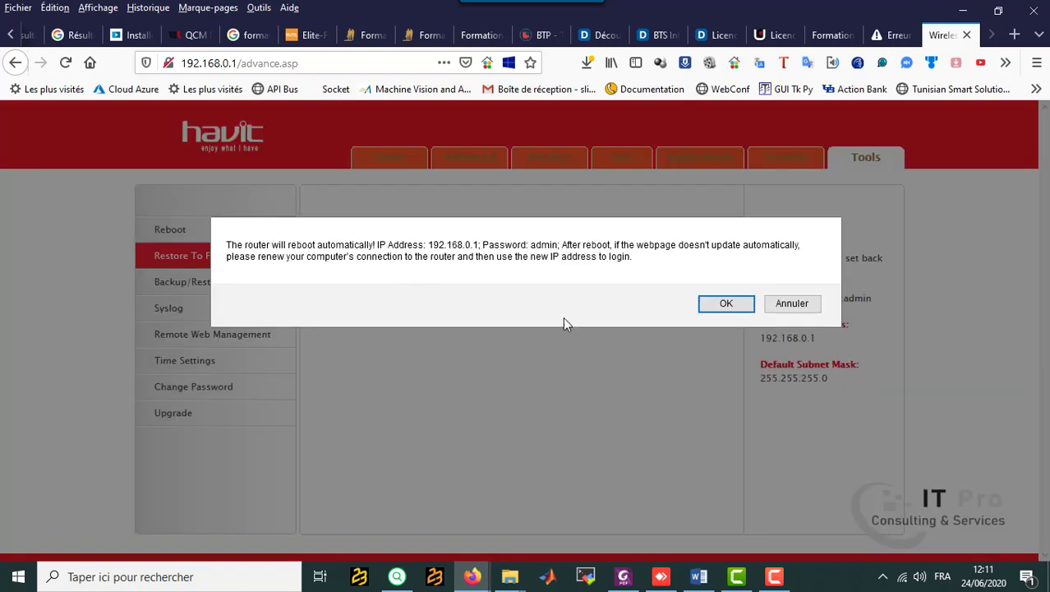
pyautogui.click(811, 309)
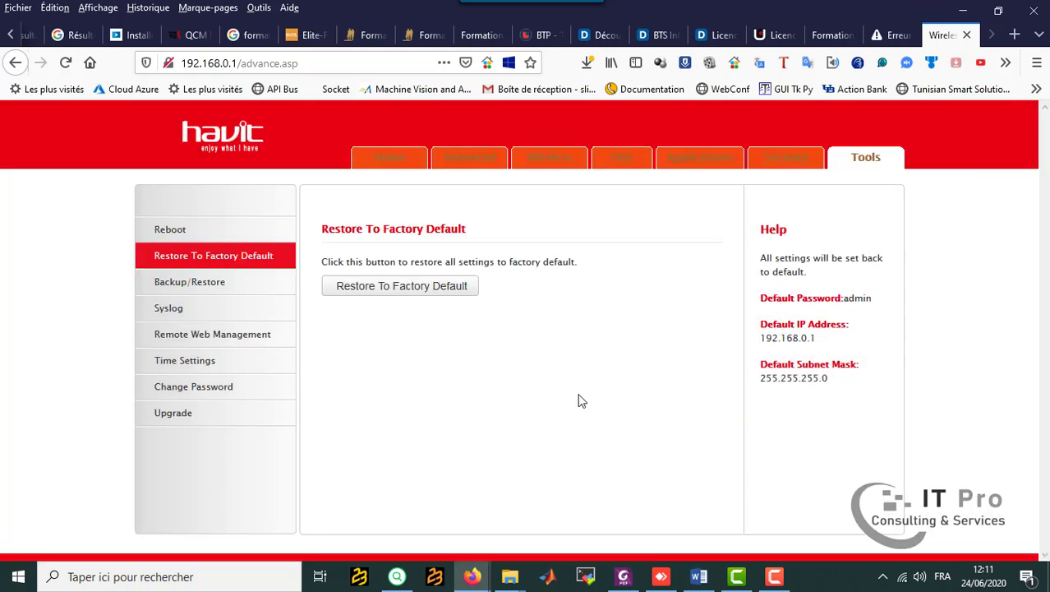
pyautogui.click(436, 294)
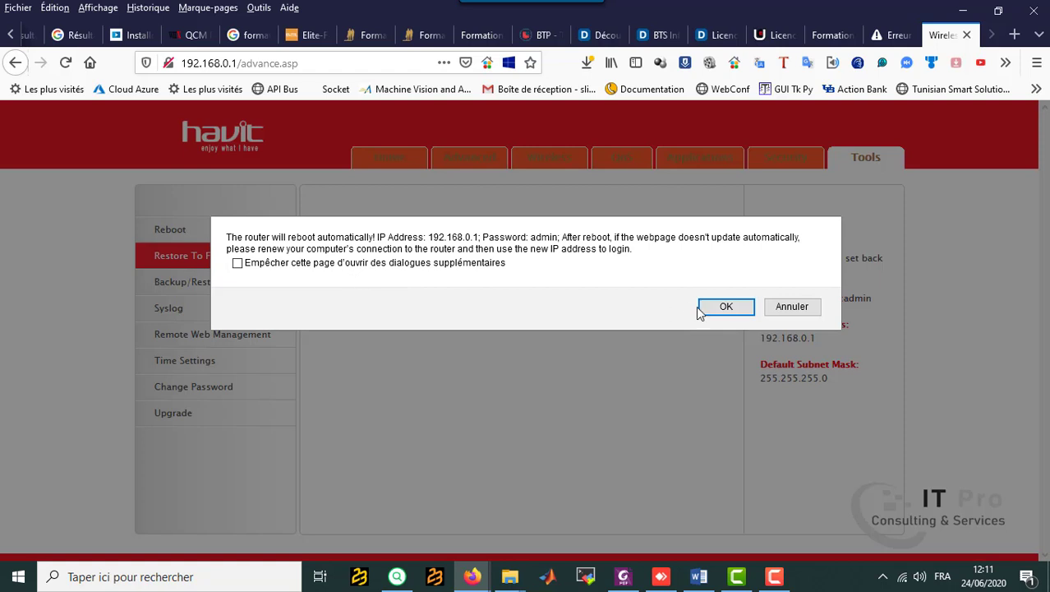
pyautogui.click(730, 309)
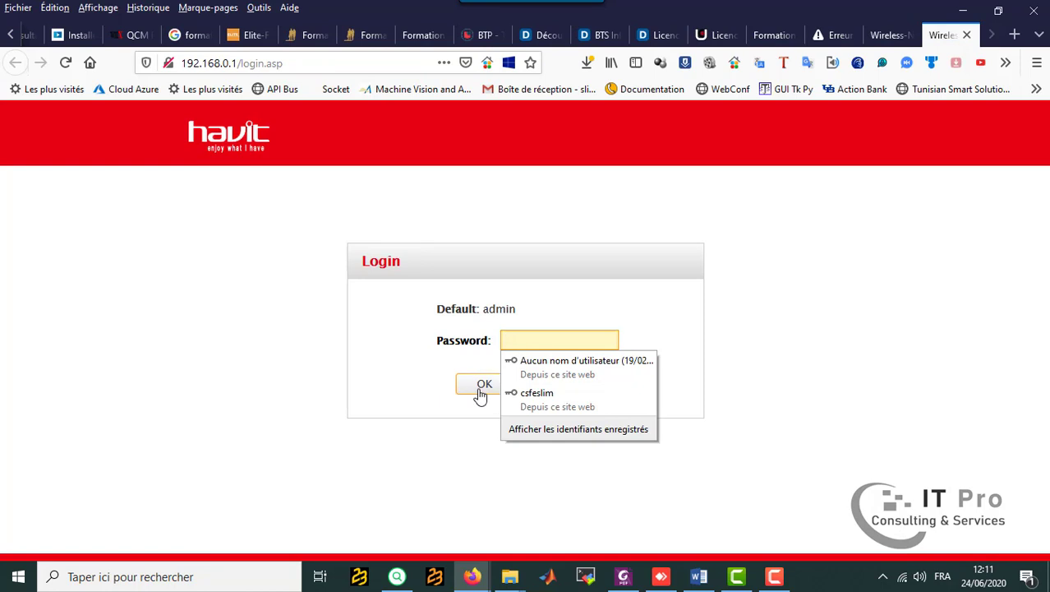
# Log back in to the router's web interface by entering the default login password.
pyautogui.click(526, 340)
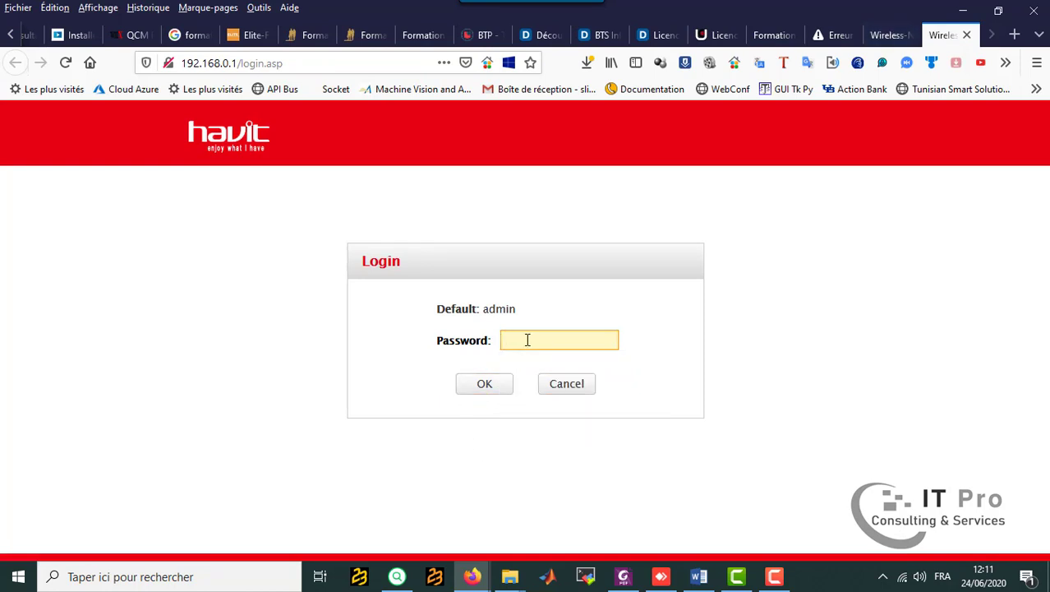
pyautogui.write('a')
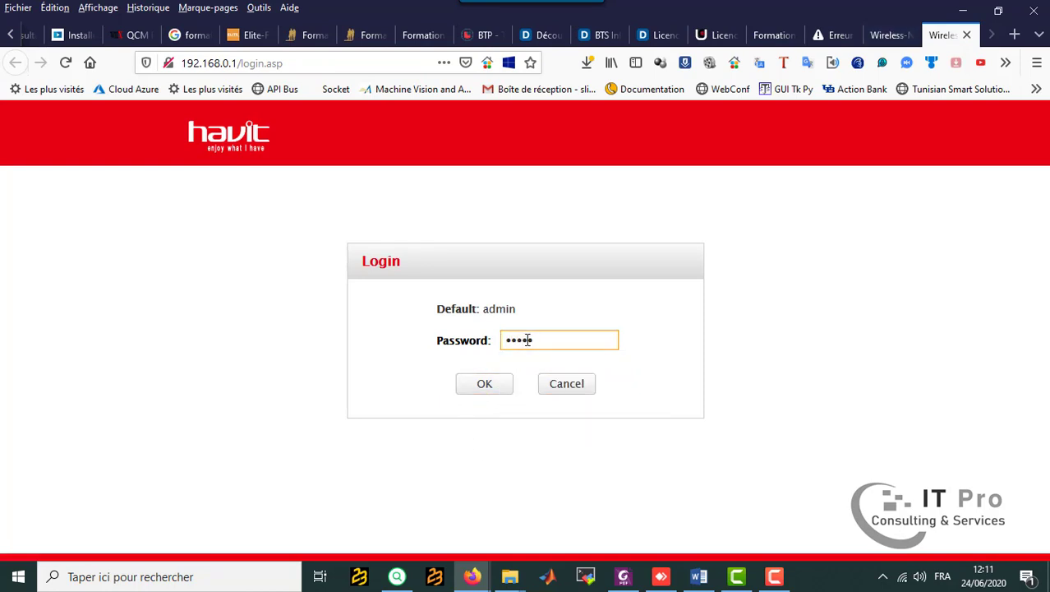
pyautogui.write('dmin')
pyautogui.press('Return')
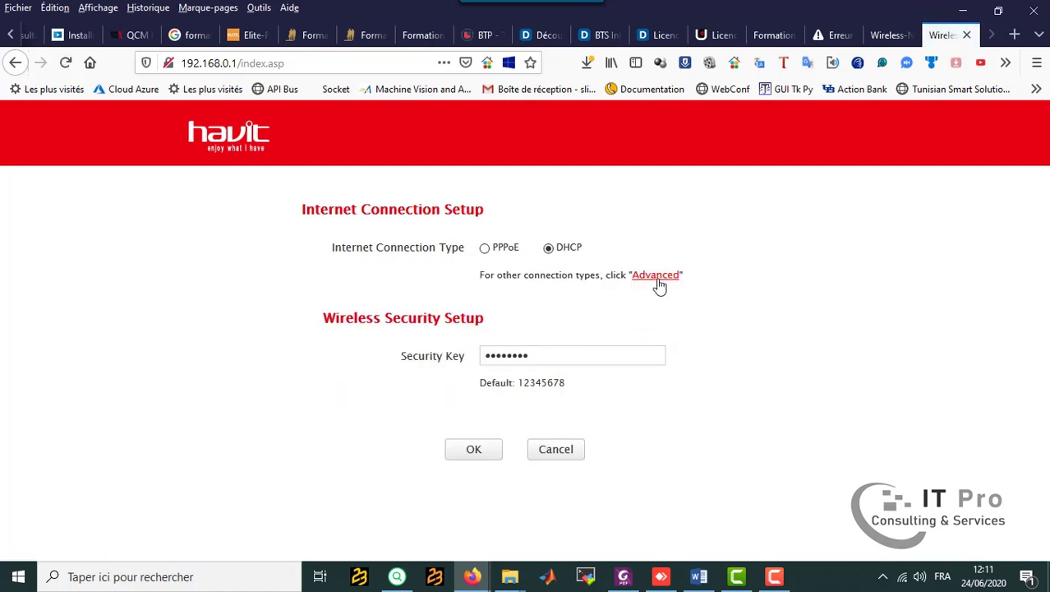
# Open the router's advanced configuration and check the primary SSID in the wireless basic settings.
pyautogui.click(656, 276)
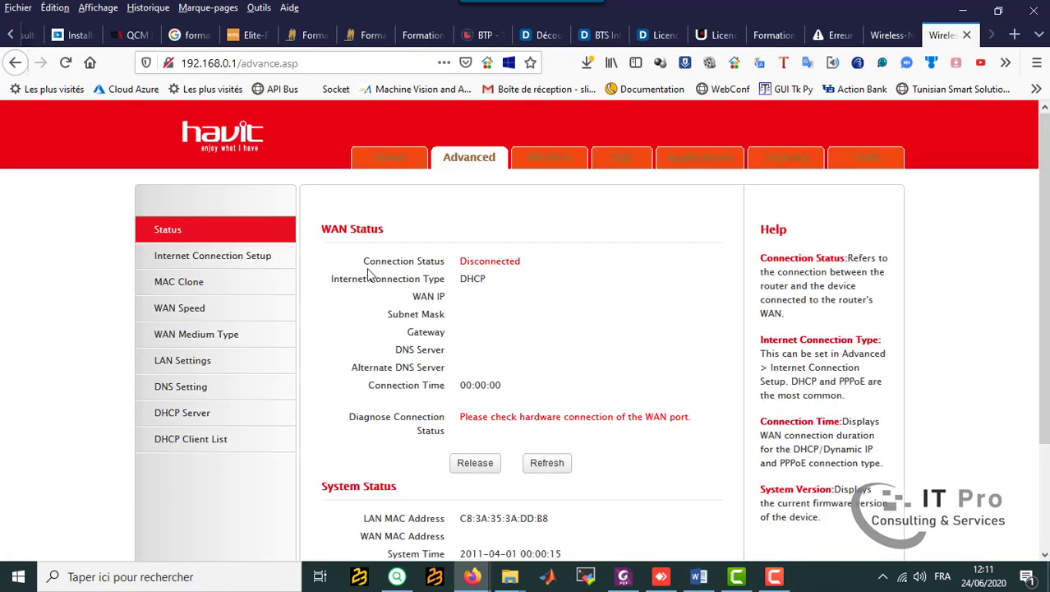
pyautogui.click(551, 164)
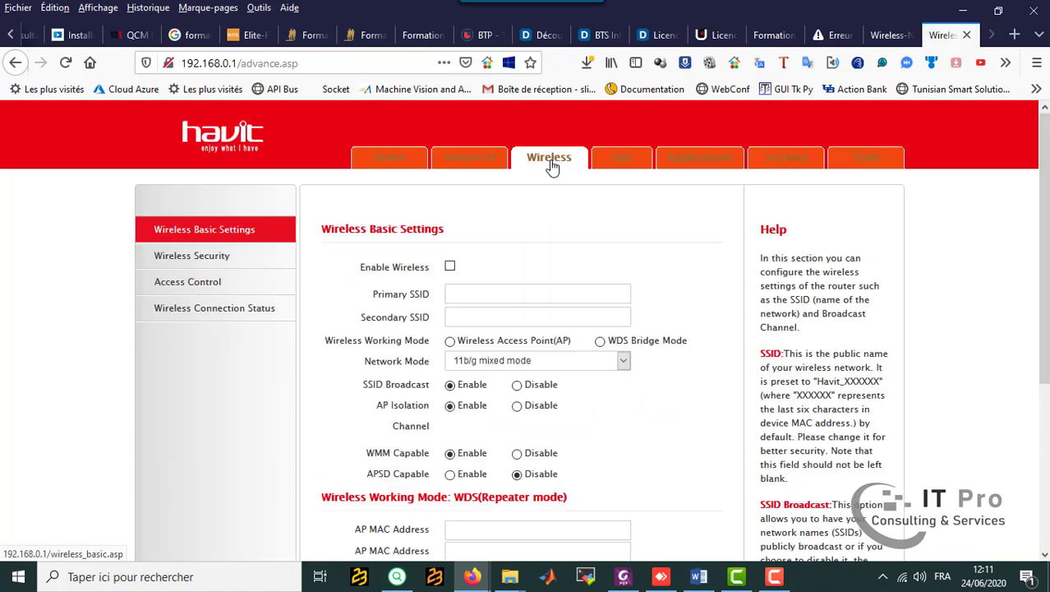
pyautogui.moveTo(547, 294); pyautogui.dragTo(417, 300)
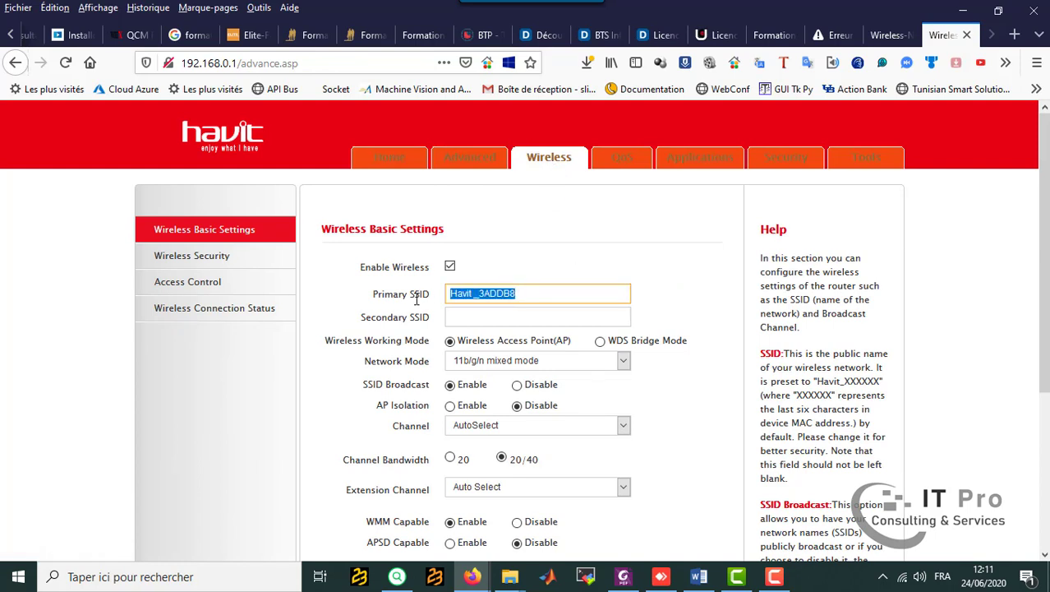